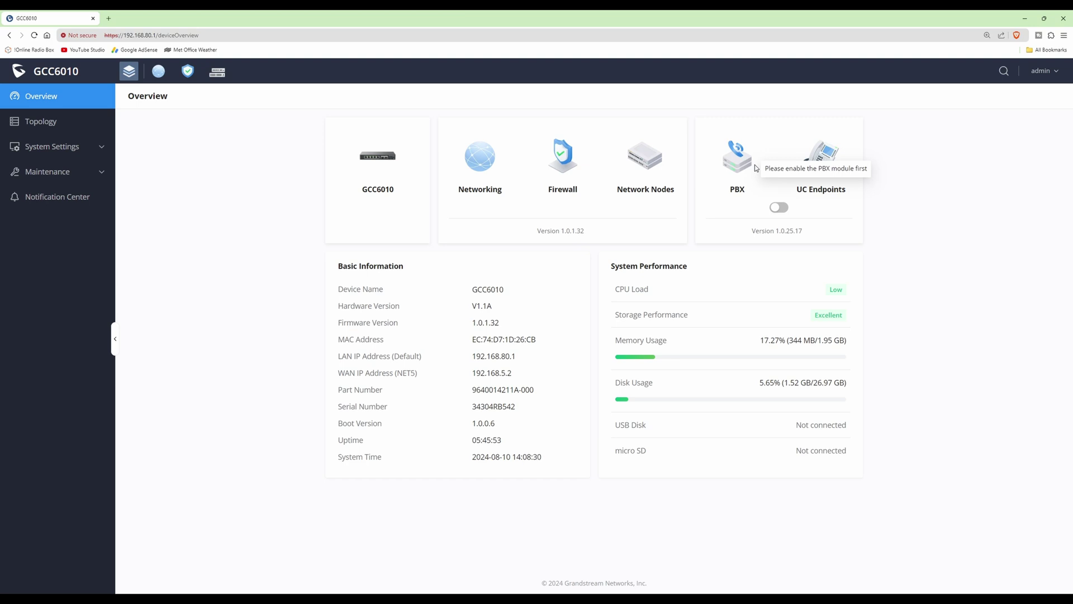
# - Enable the PBX from the Overview with IPv4 address 192.168.80.2 and confirm
pyautogui.click(781, 210)
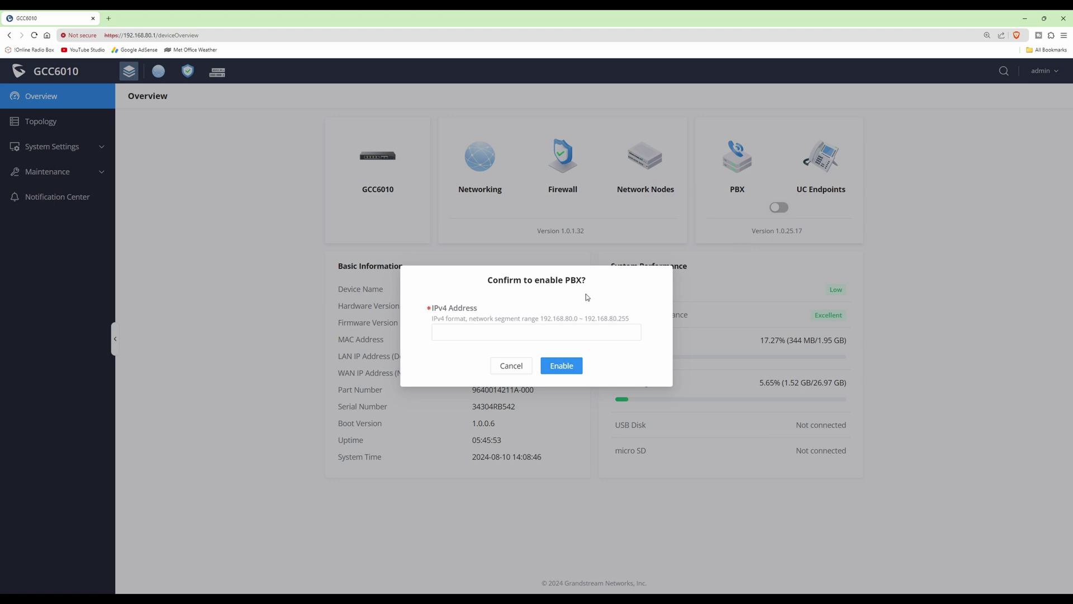
pyautogui.click(497, 328)
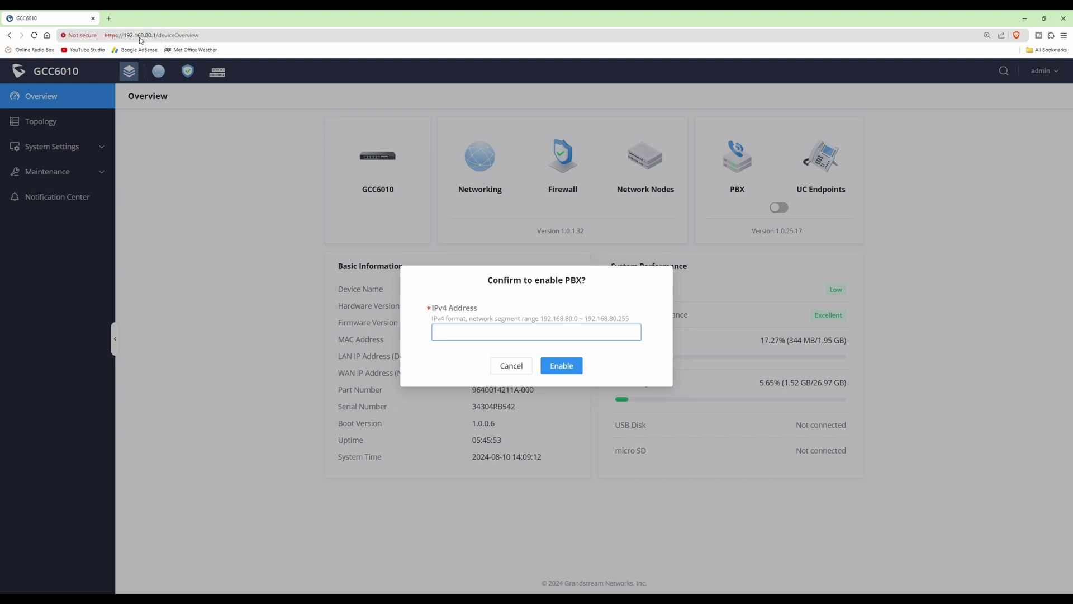
pyautogui.write('192.168.80.2')
pyautogui.click(569, 371)
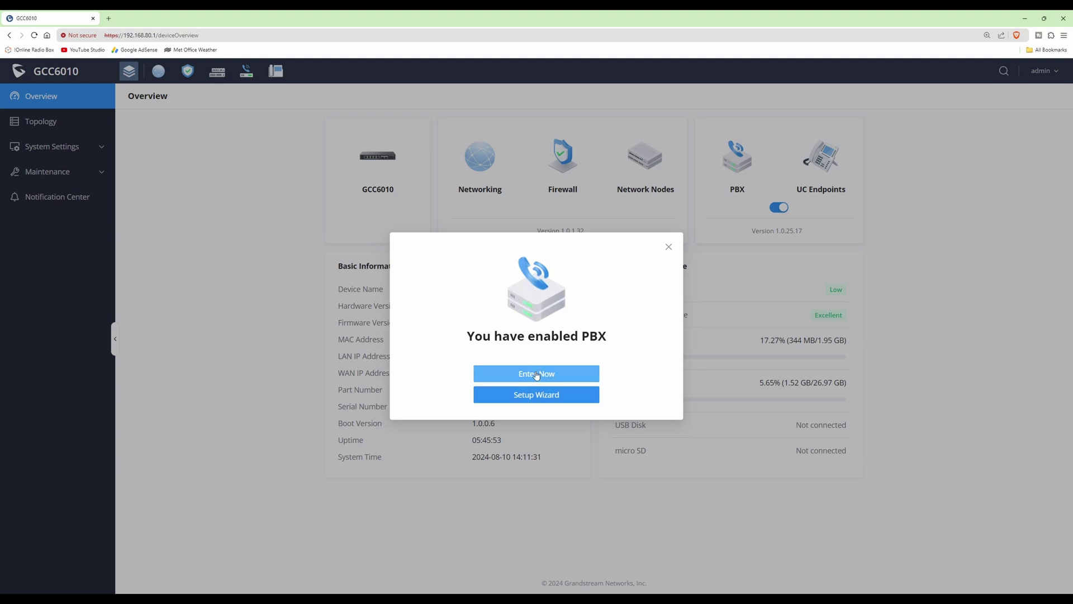
# - Go into the newly enabled PBX and reach its Dashboard
pyautogui.click(536, 376)
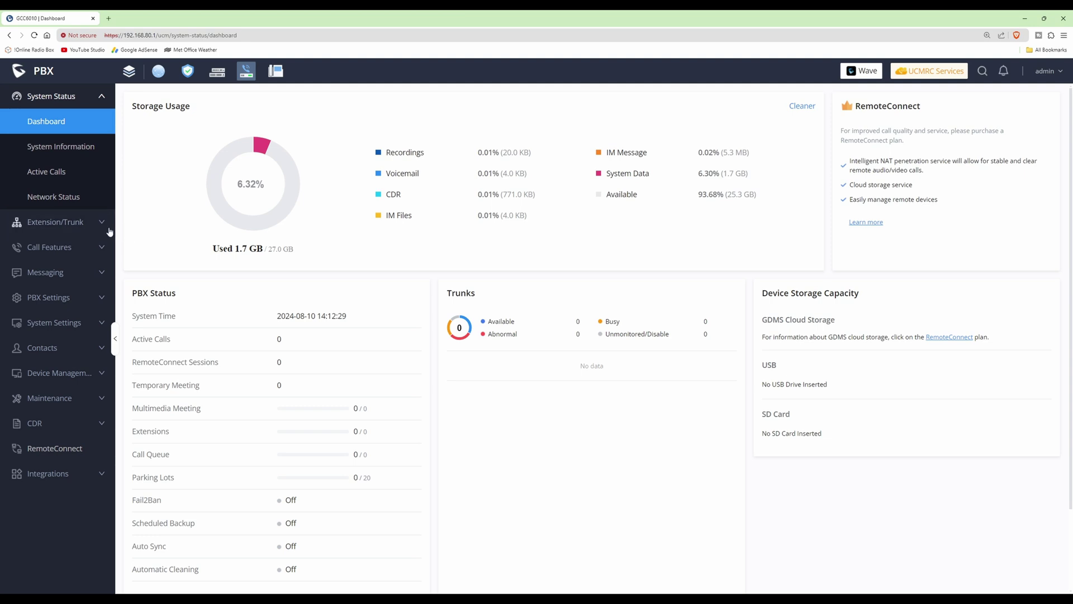
# - Expand the Extension/Trunk section in the PBX sidebar
pyautogui.click(72, 223)
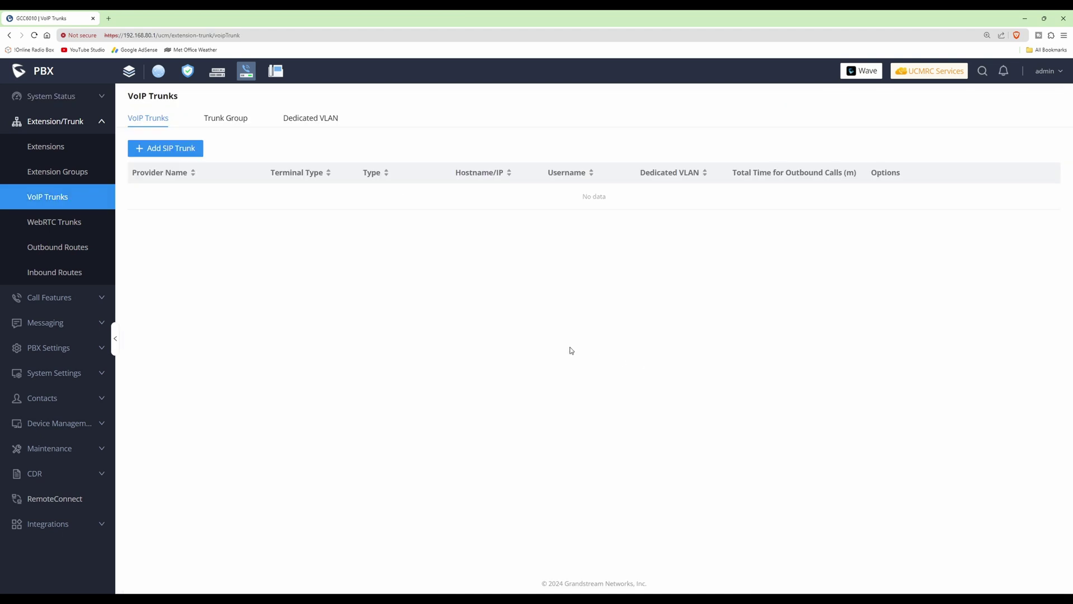
# - Add a trunk group with provider Voipfone and host name sip.voipfone.net
pyautogui.click(238, 121)
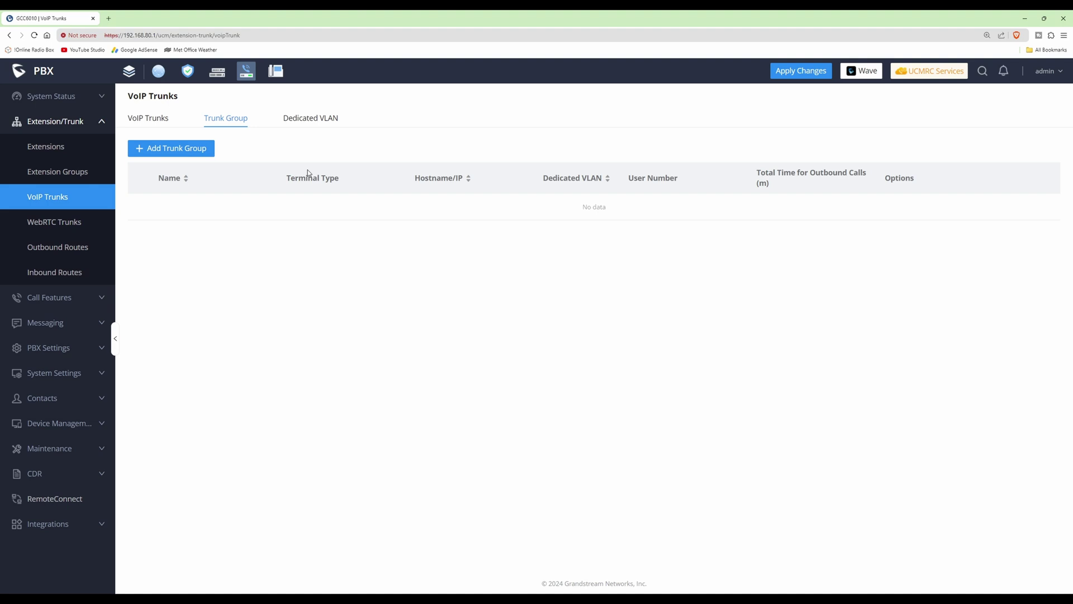
pyautogui.click(178, 150)
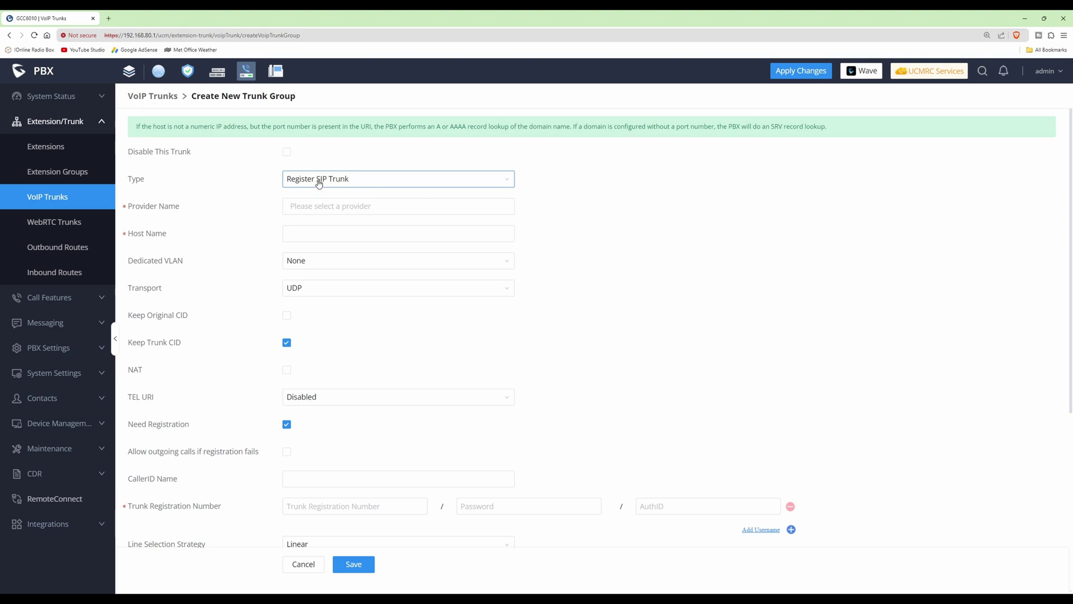
pyautogui.click(396, 207)
pyautogui.write('V')
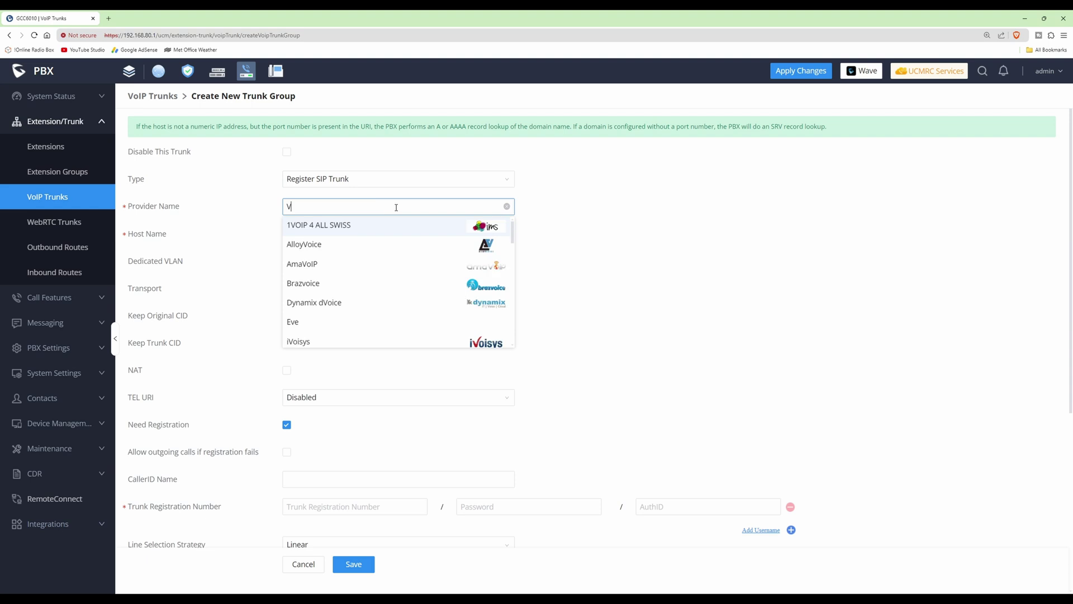
pyautogui.write('oipfone')
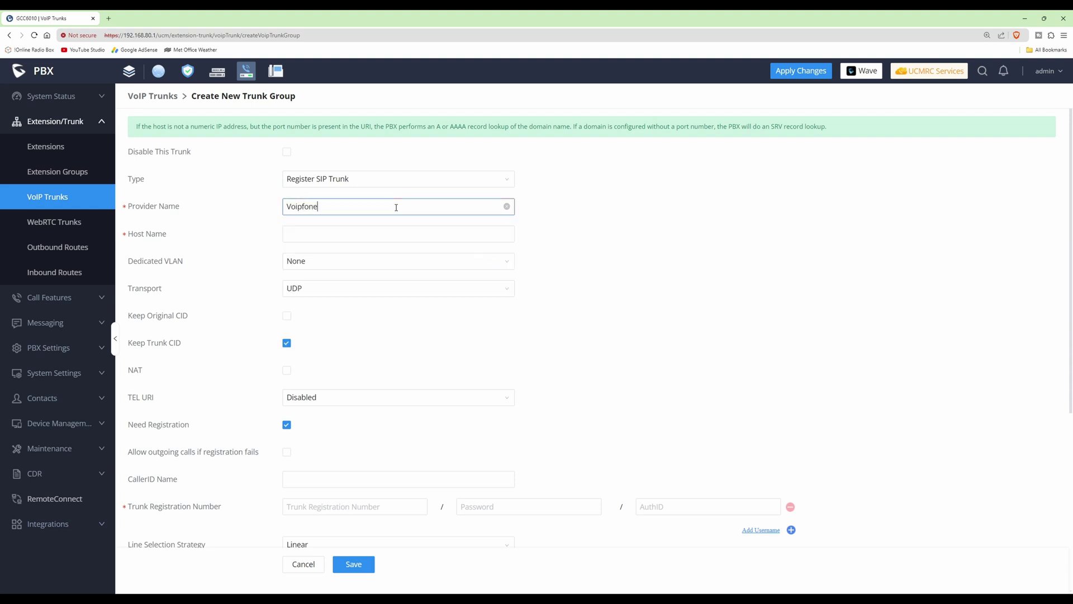
pyautogui.click(396, 235)
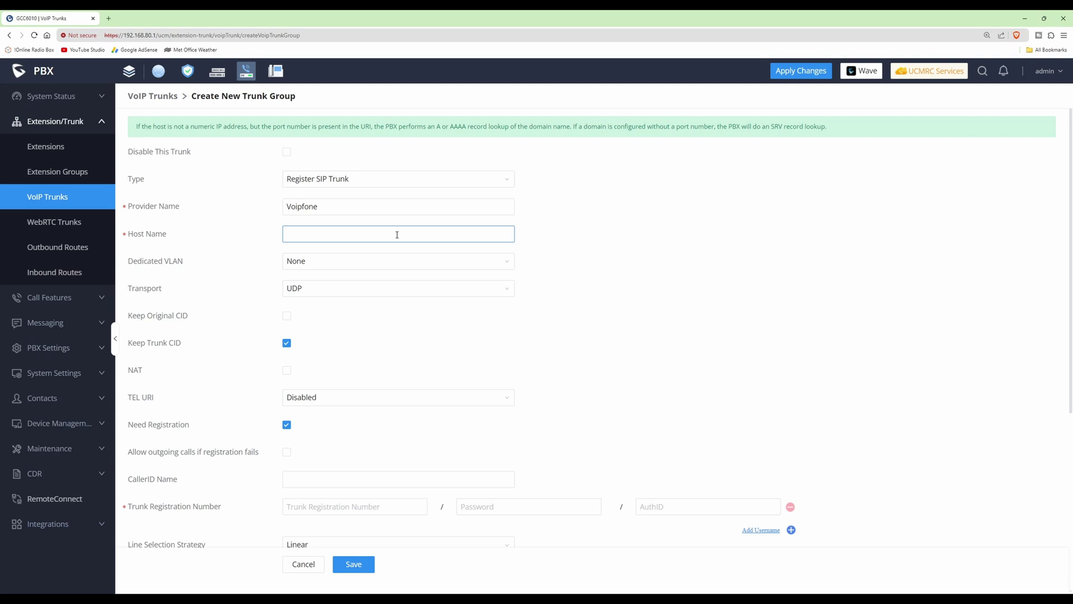
pyautogui.write('sip.')
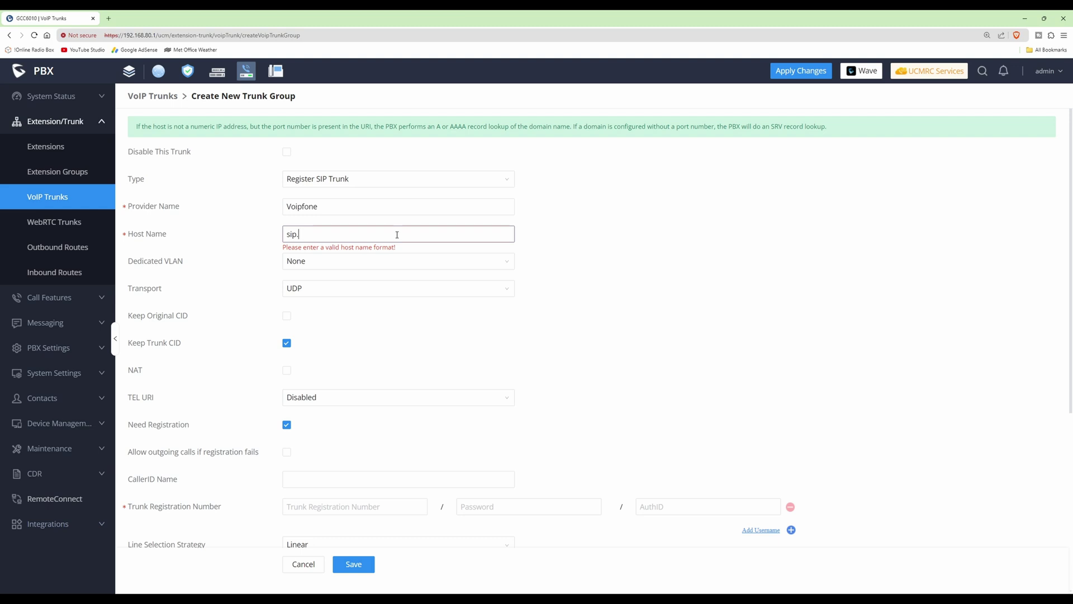
pyautogui.write('voipfone')
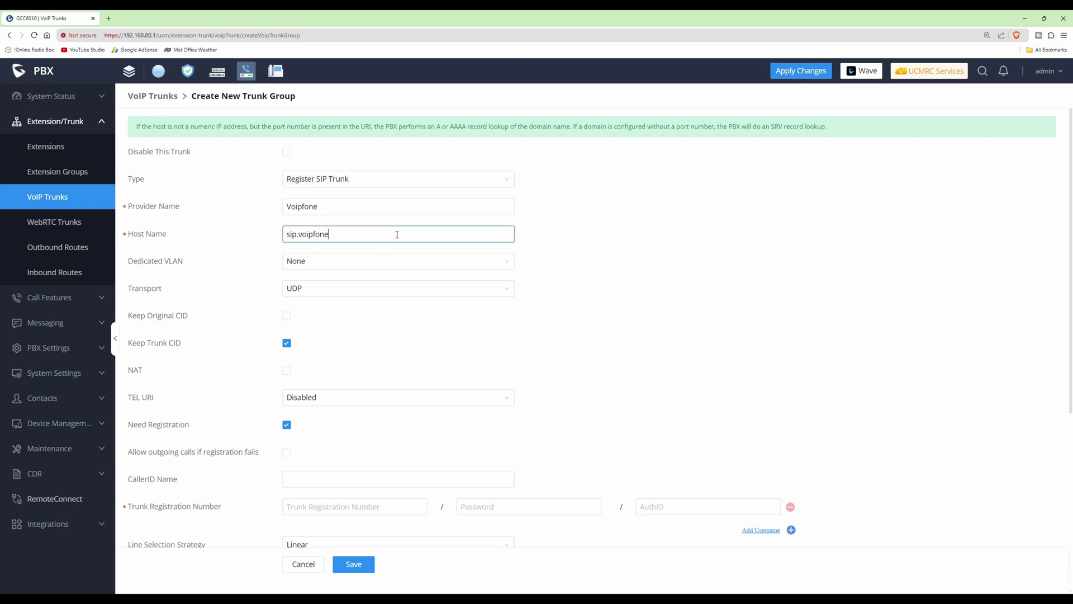
pyautogui.write('.net')
pyautogui.scroll(-5, 360, 310)
# - Fill in the trunk's CallerID name, registration number, password and AuthID, then save it
pyautogui.click(374, 332)
pyautogui.moveTo(176, 365)
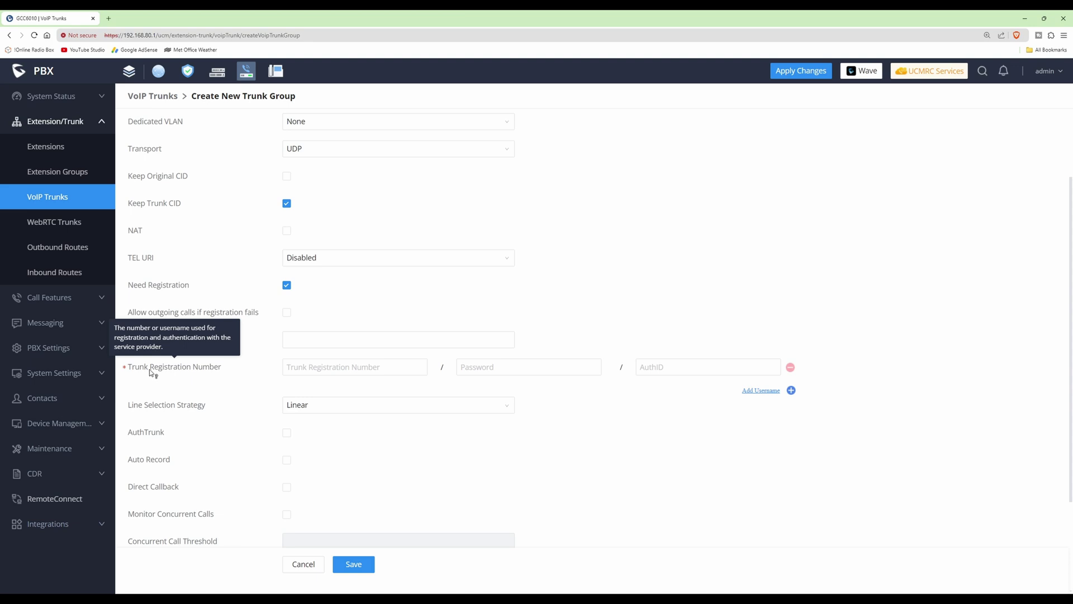
pyautogui.click(342, 367)
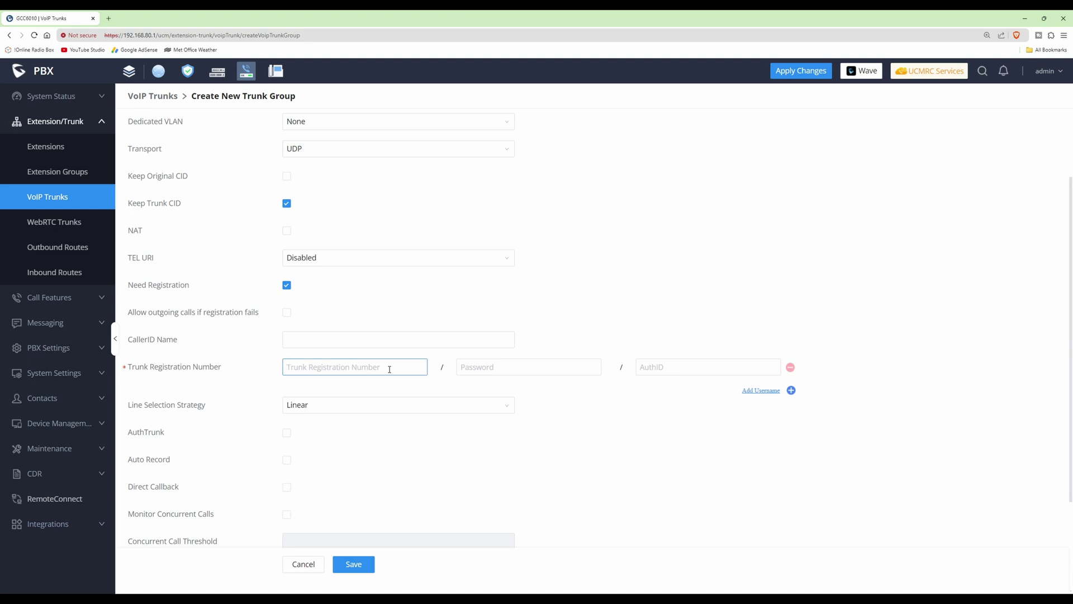
pyautogui.scroll(-3, 390, 370)
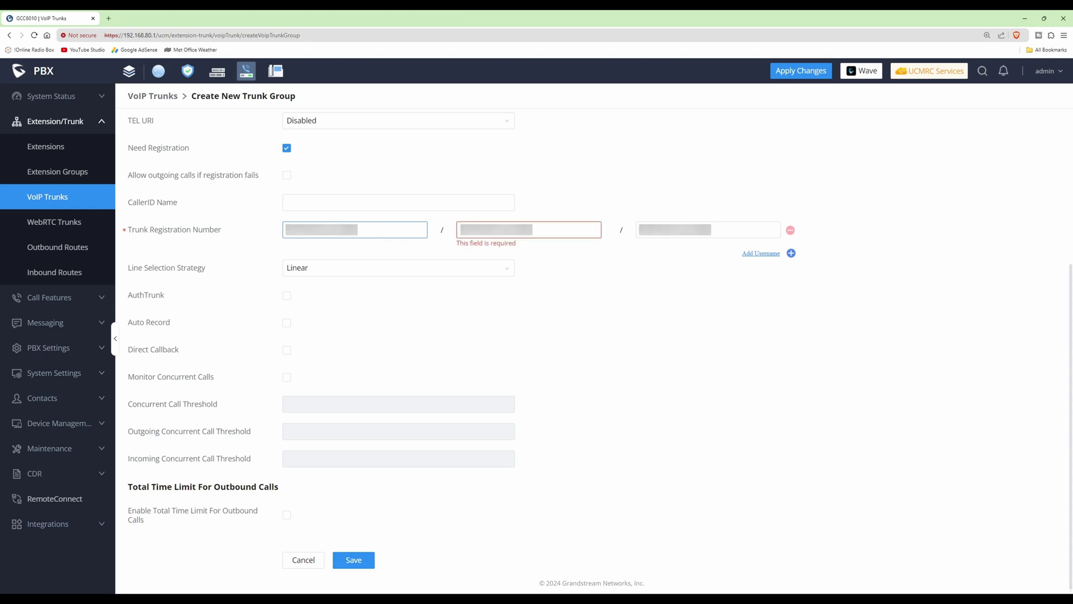
pyautogui.click(708, 229)
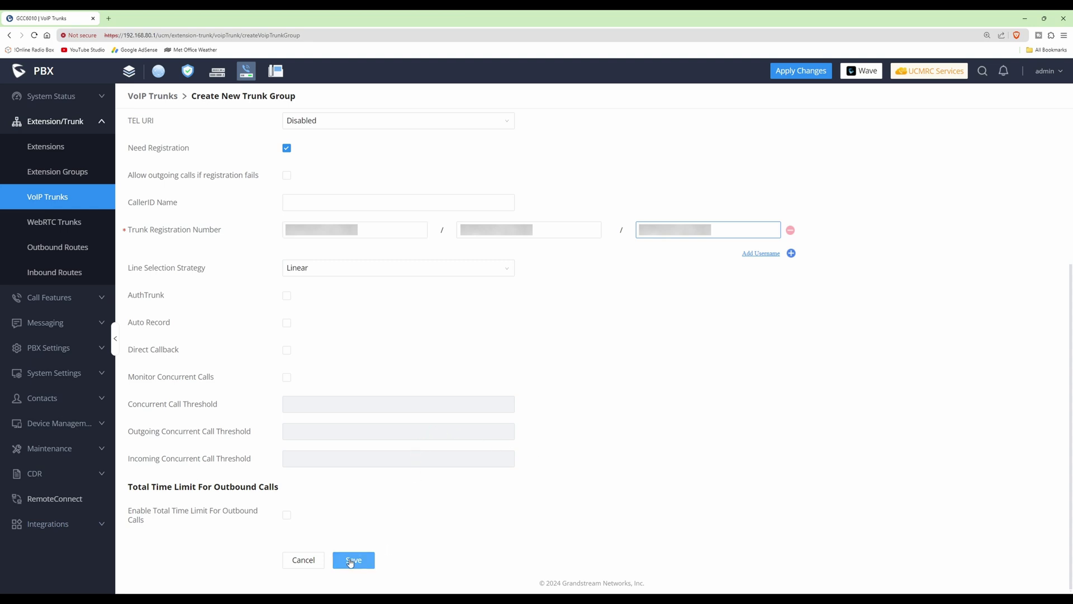
pyautogui.click(350, 561)
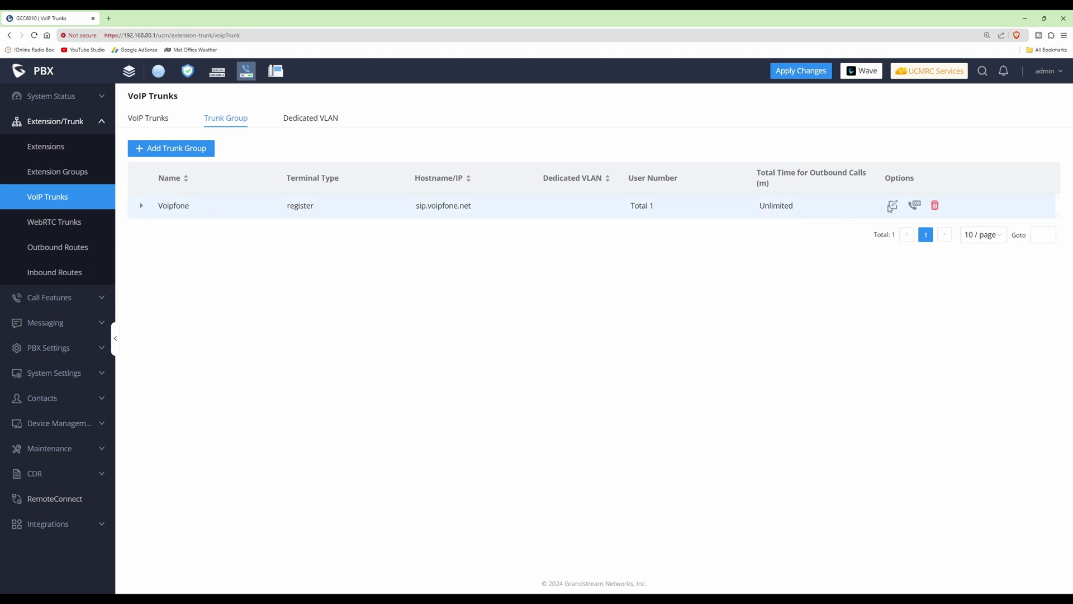
# - Apply the pending changes and view the PBX status dashboard listing the Voipfone trunk
pyautogui.click(797, 73)
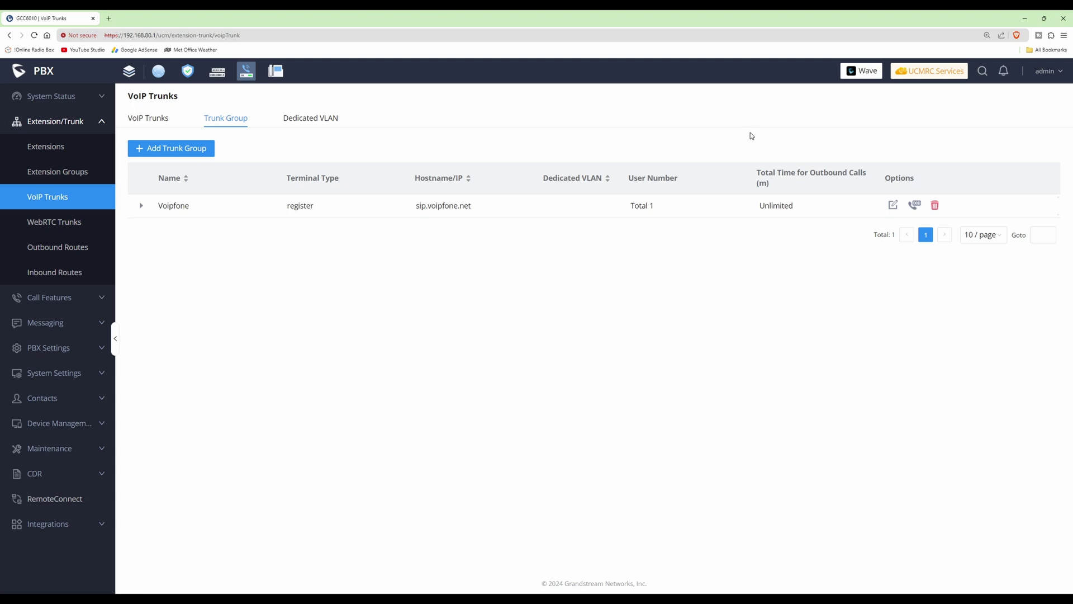
pyautogui.click(63, 98)
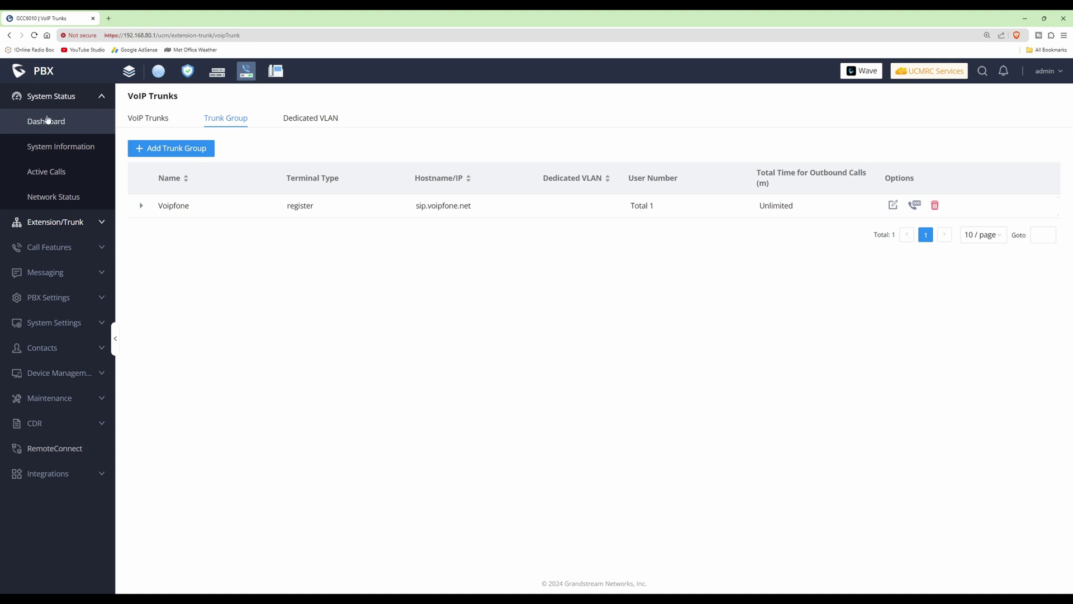
pyautogui.click(48, 120)
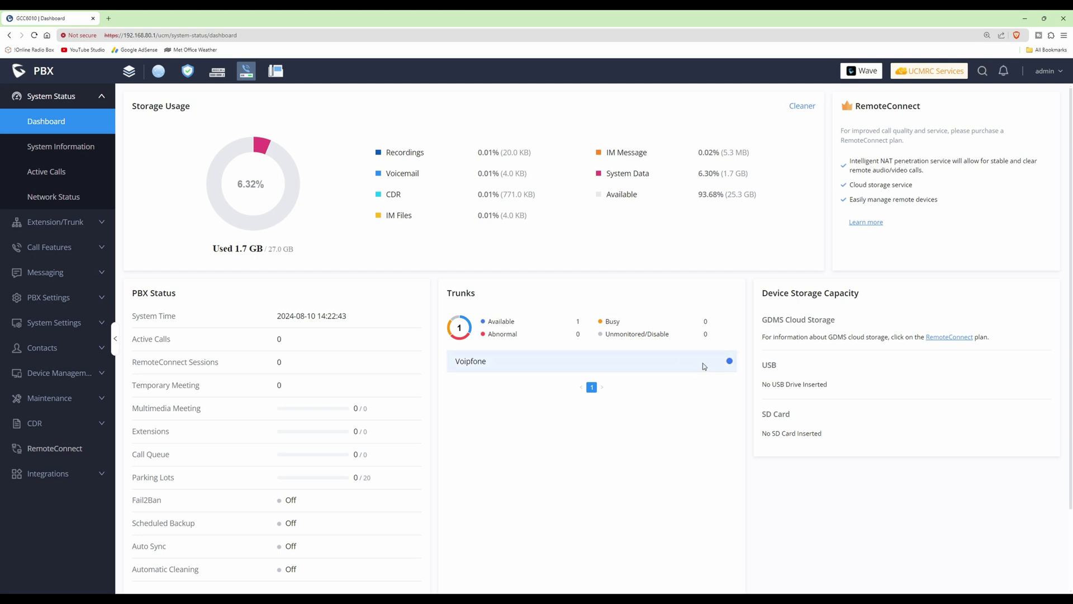
pyautogui.moveTo(730, 364)
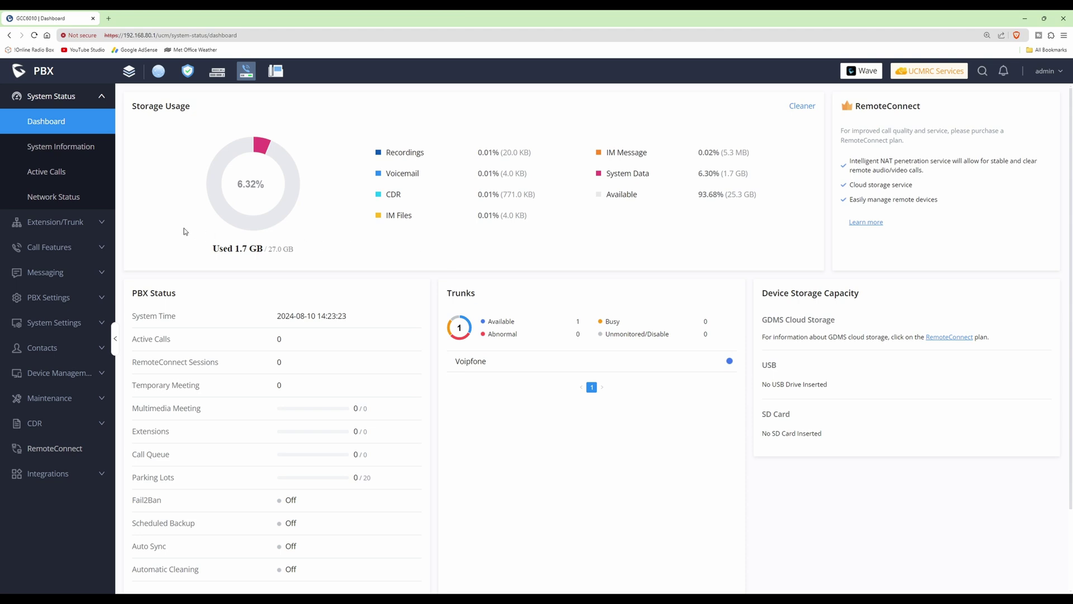
# - Open the Extensions page under Extension/Trunk
pyautogui.click(56, 228)
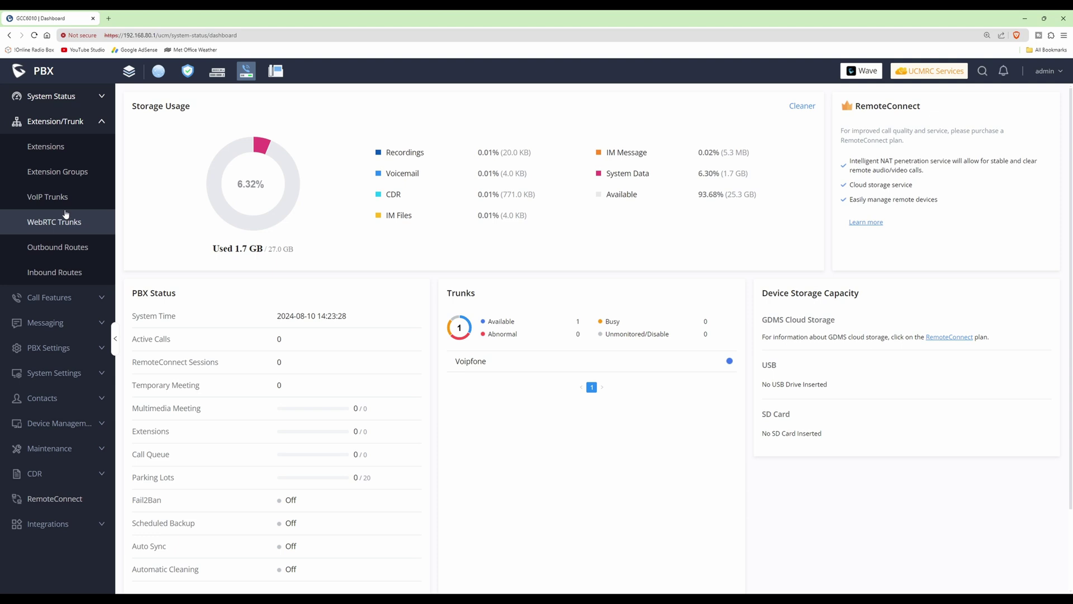
pyautogui.click(55, 148)
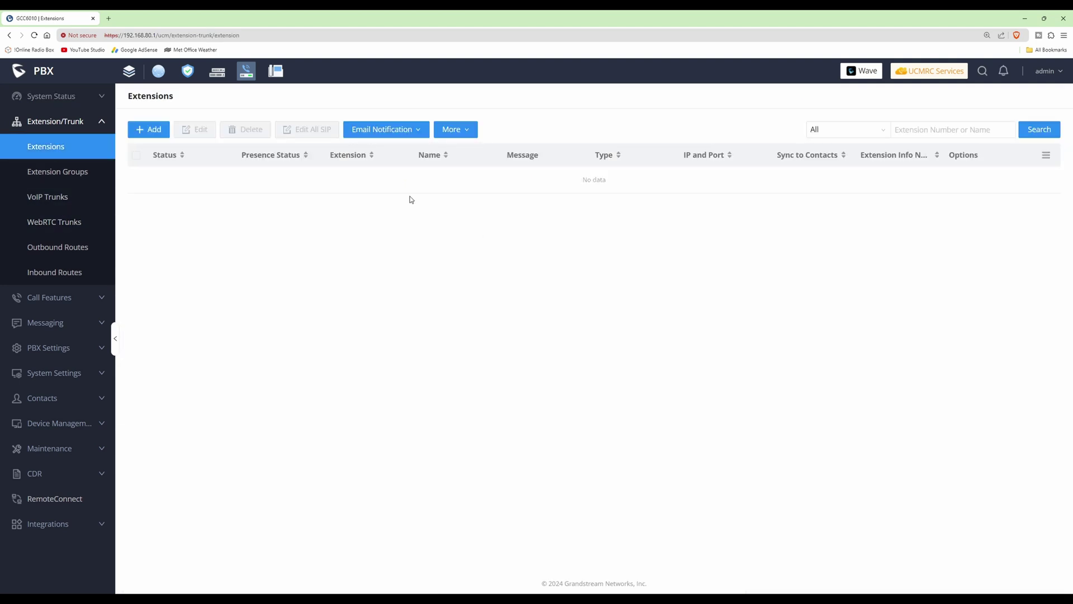
# - Start a Single-method new extension and confirm the proposed number 1000
pyautogui.click(156, 132)
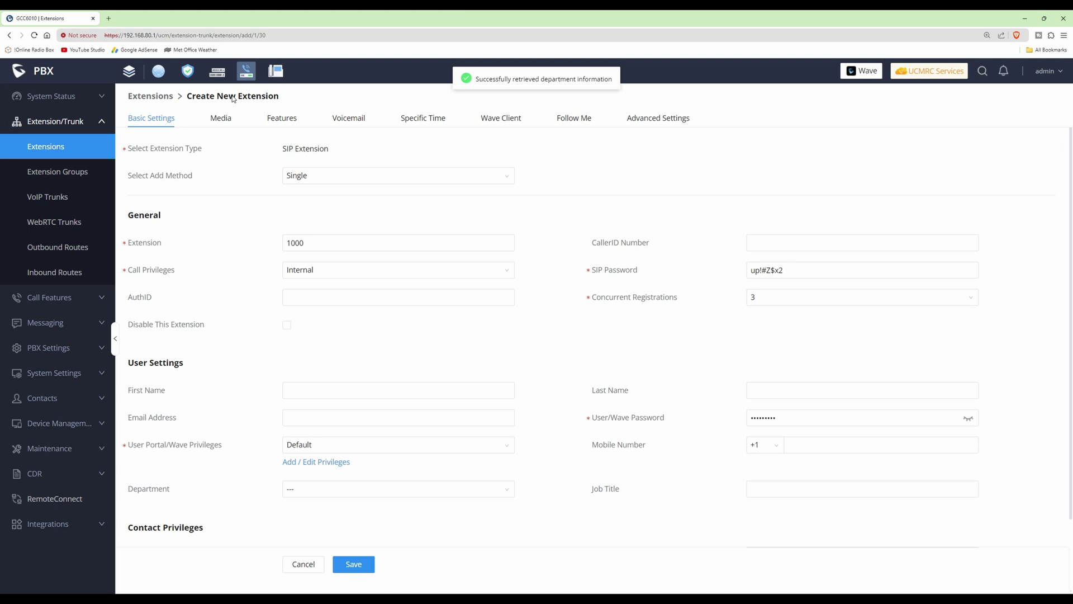
pyautogui.moveTo(193, 97); pyautogui.dragTo(285, 101)
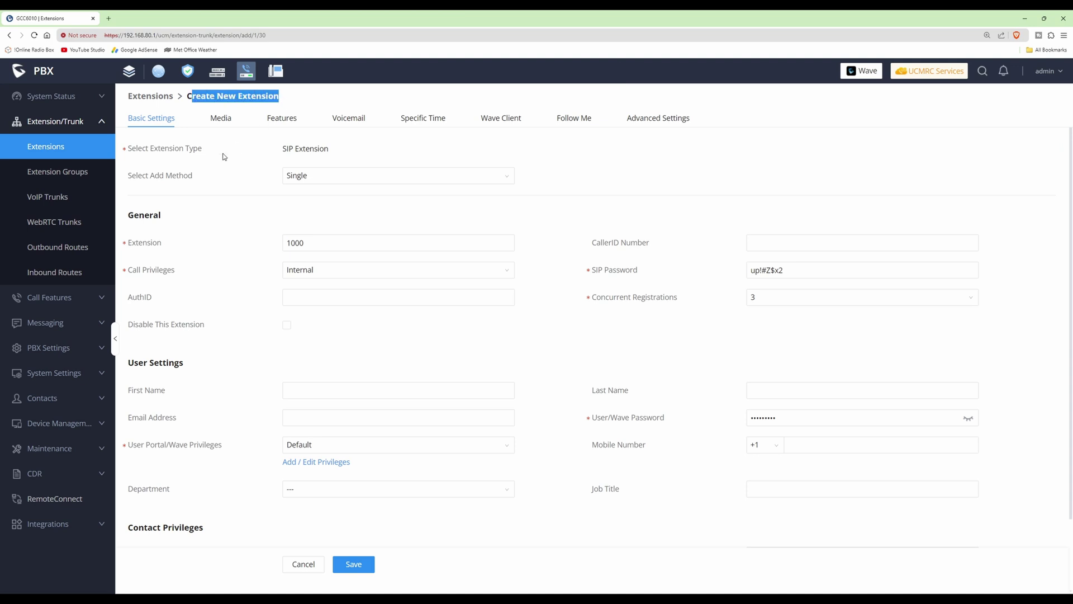
pyautogui.moveTo(128, 118); pyautogui.dragTo(181, 124)
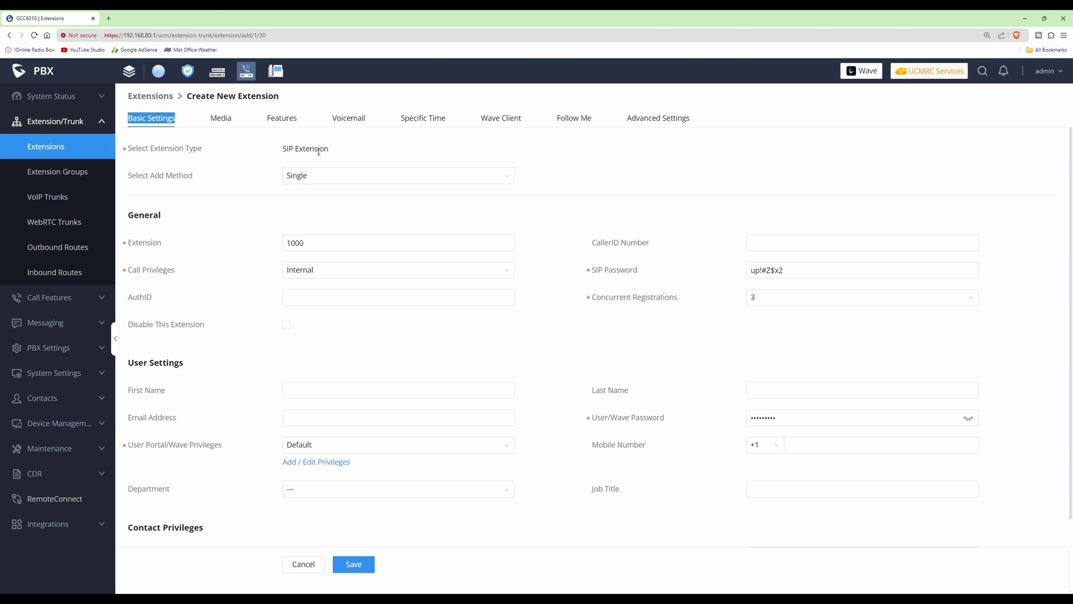
pyautogui.click(343, 153)
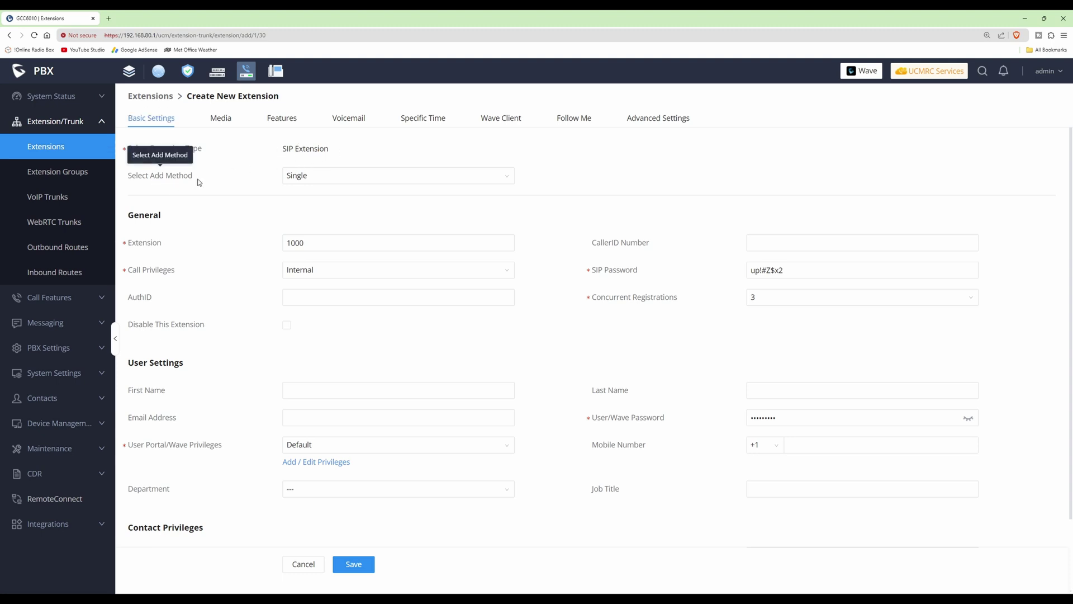
pyautogui.click(344, 177)
pyautogui.click(345, 176)
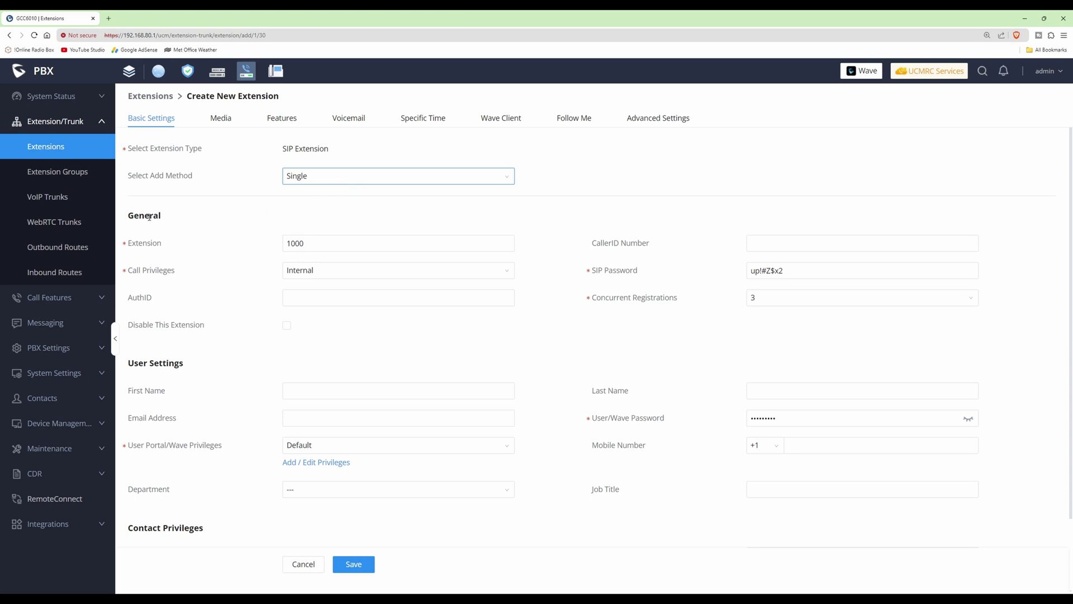
pyautogui.click(317, 243)
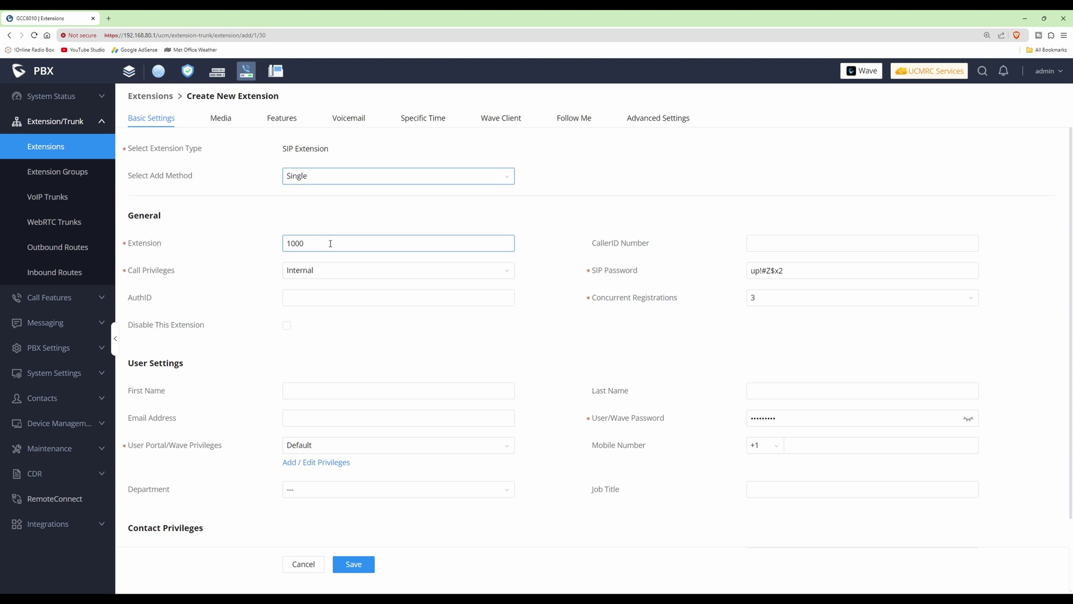
pyautogui.moveTo(145, 276)
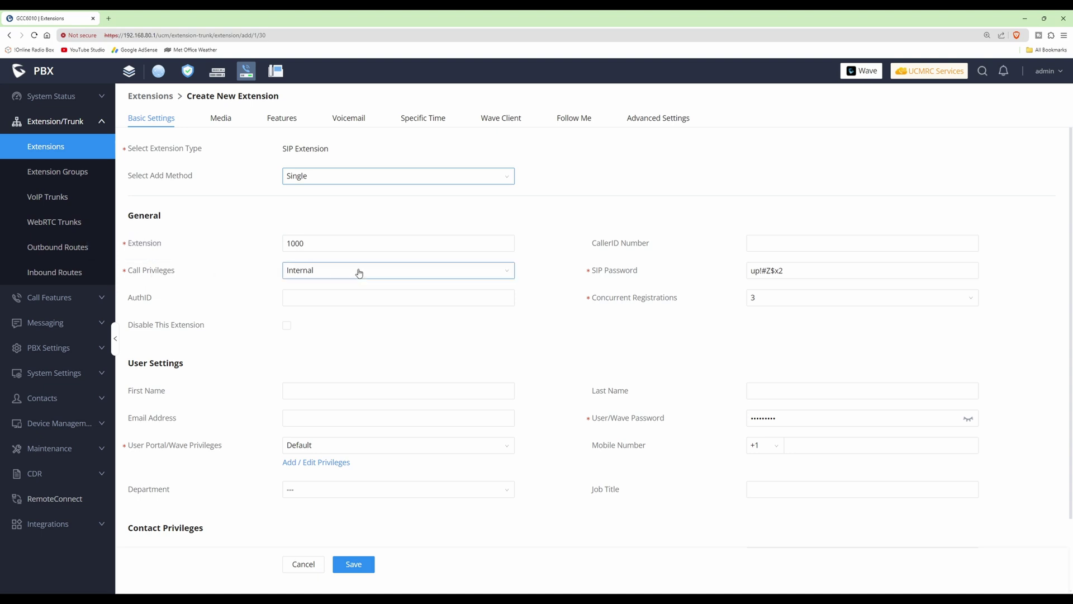
# - Set extension 1000's Call Privileges to Local and save it
pyautogui.click(409, 273)
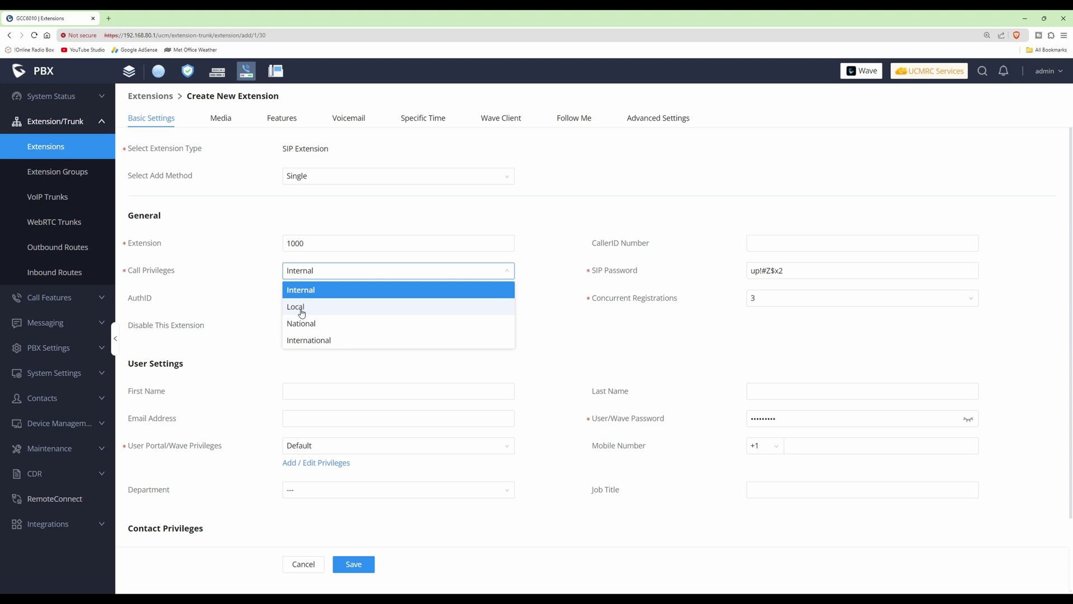
pyautogui.click(306, 311)
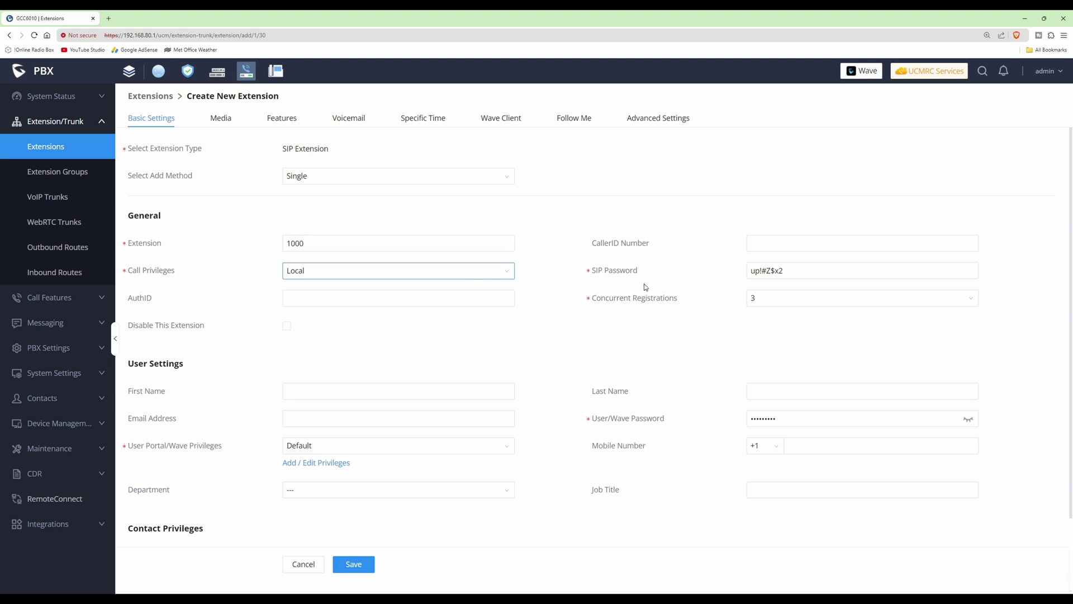
pyautogui.moveTo(609, 274)
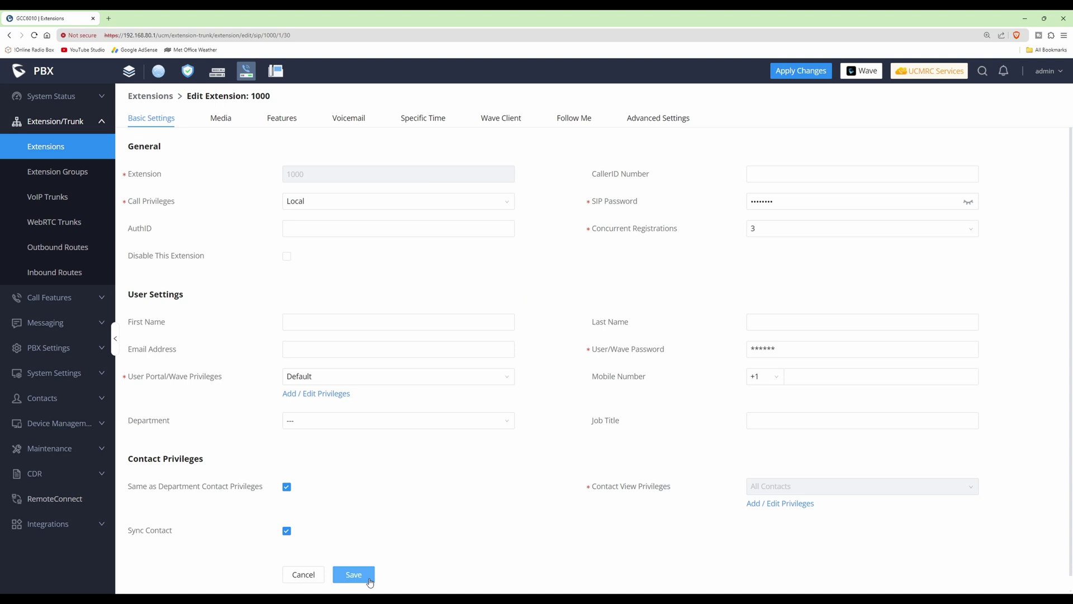
pyautogui.click(369, 581)
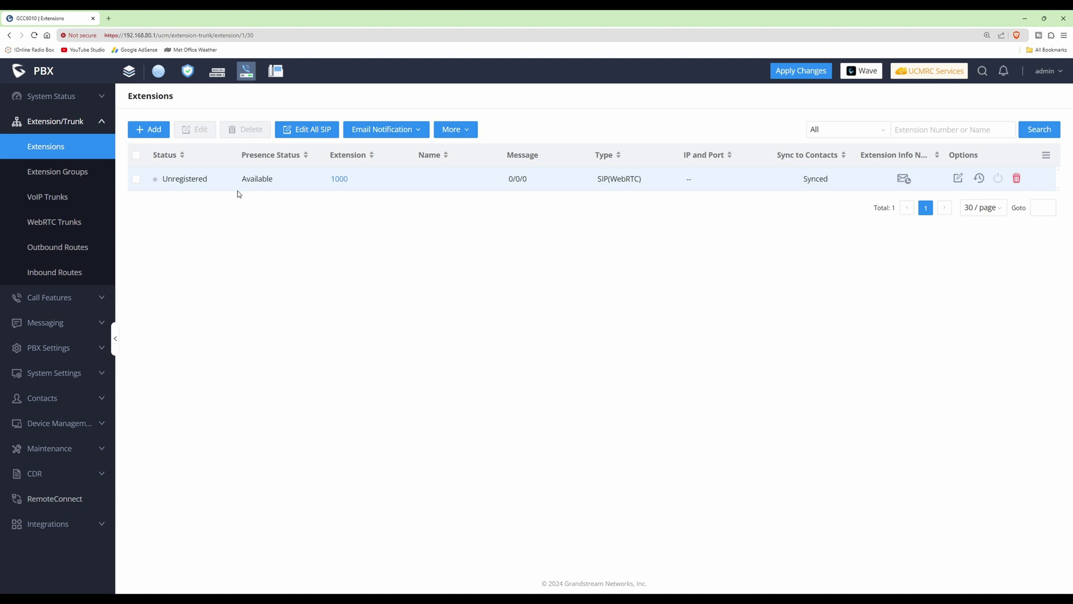
pyautogui.click(110, 19)
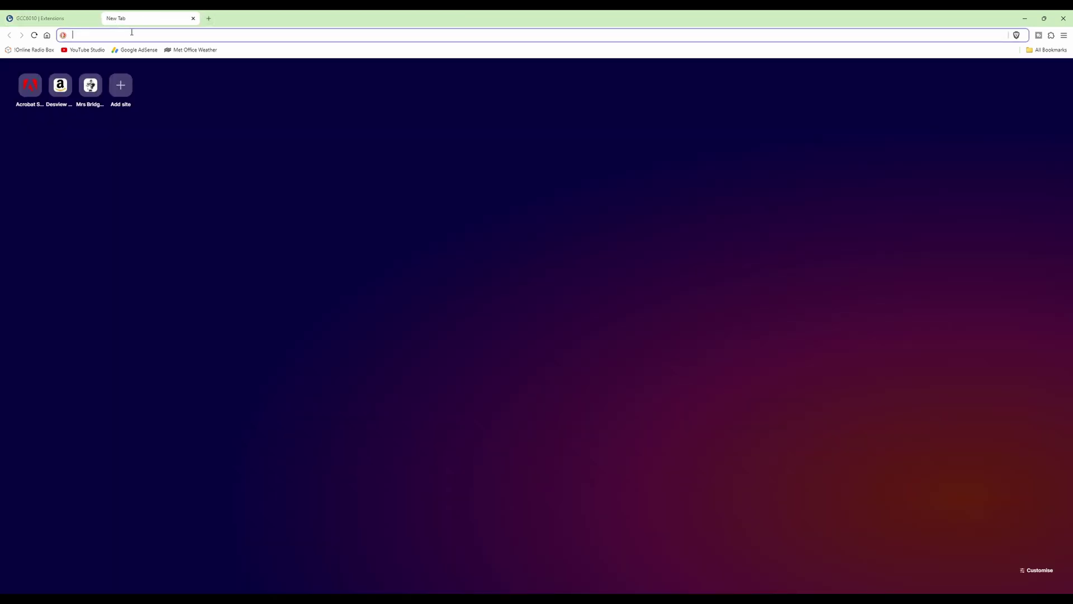
# - Load the WP816 phone's web page at 192.168.80.156 and fill in the login username
pyautogui.write('192.168.80.156')
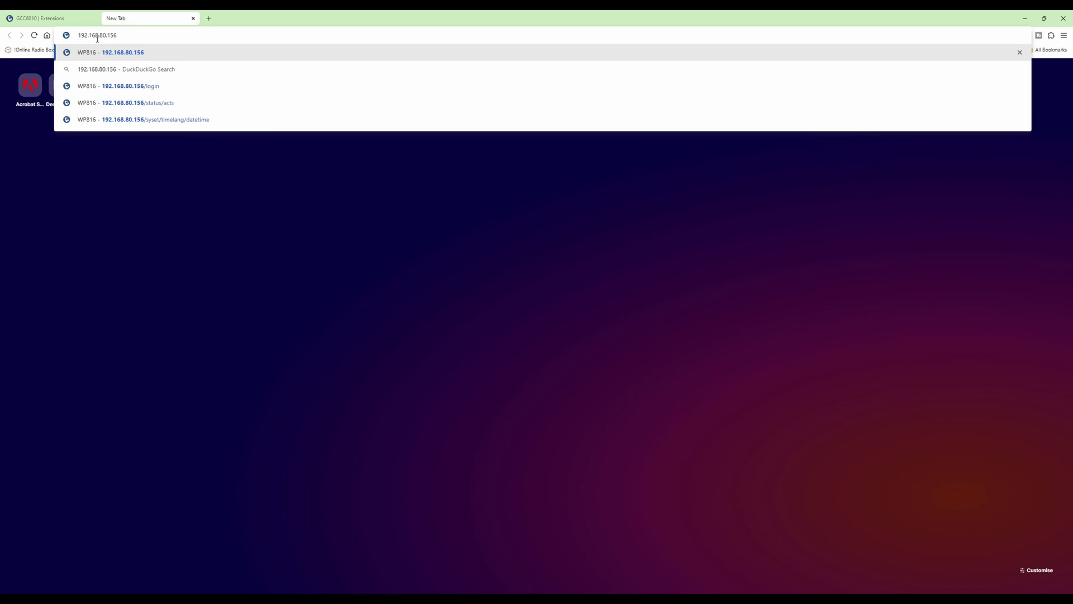
pyautogui.press('Return')
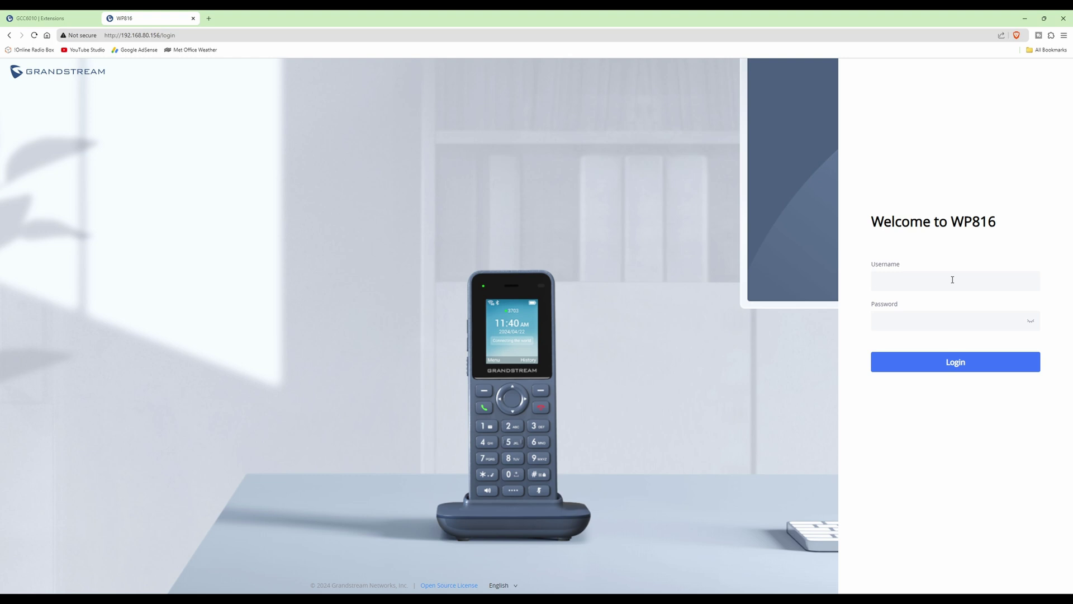
pyautogui.write('admin')
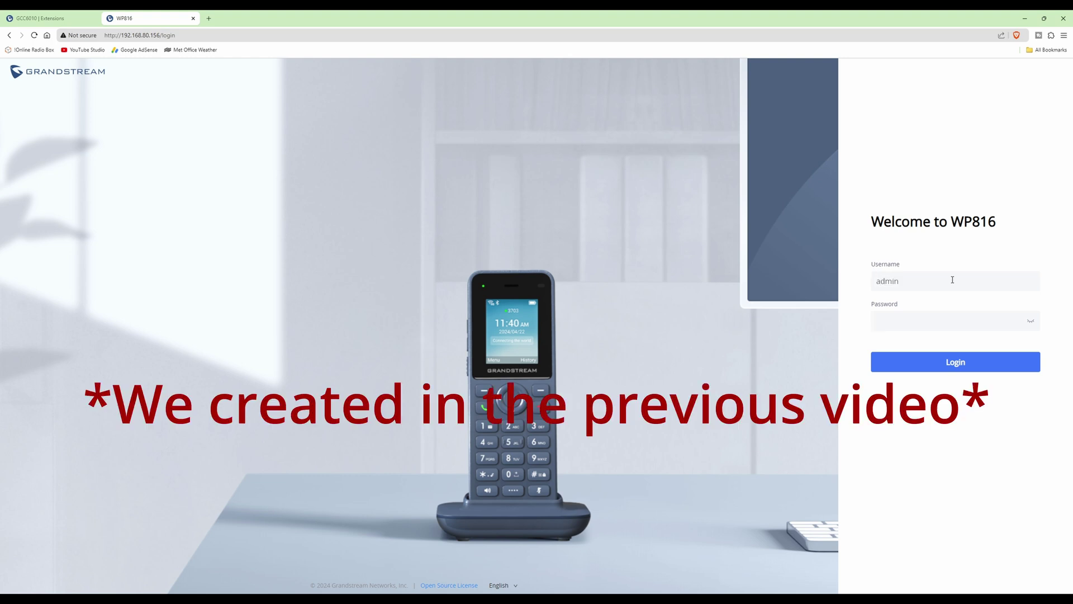
pyautogui.write('•••')
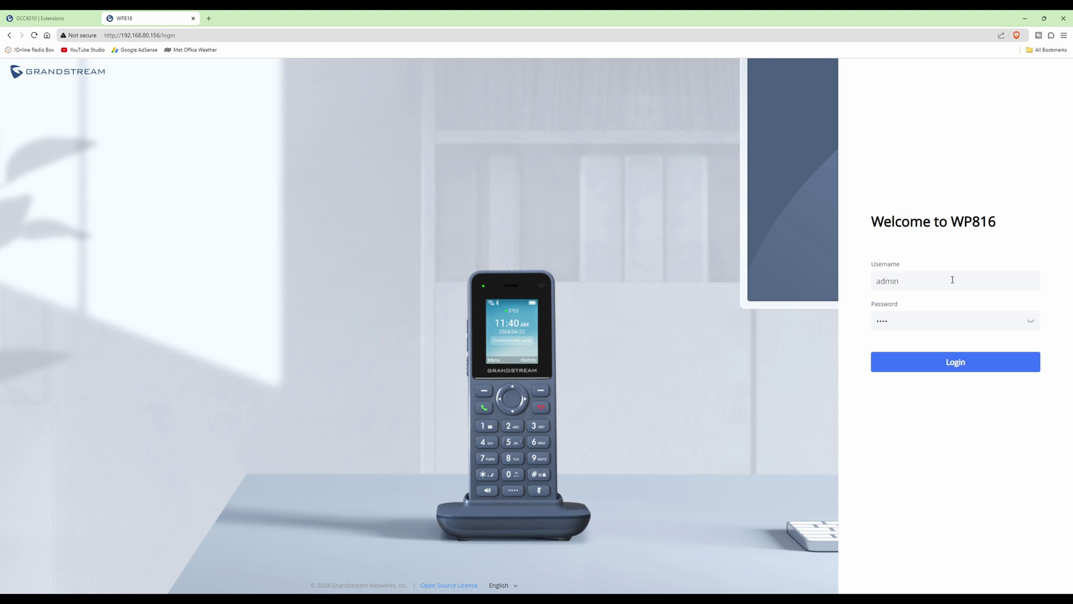
# - Correct the mistyped admin password and log in to the WP816 web interface
pyautogui.press('BackSpace')
pyautogui.press('BackSpace')
pyautogui.write('***********')
pyautogui.click(956, 362)
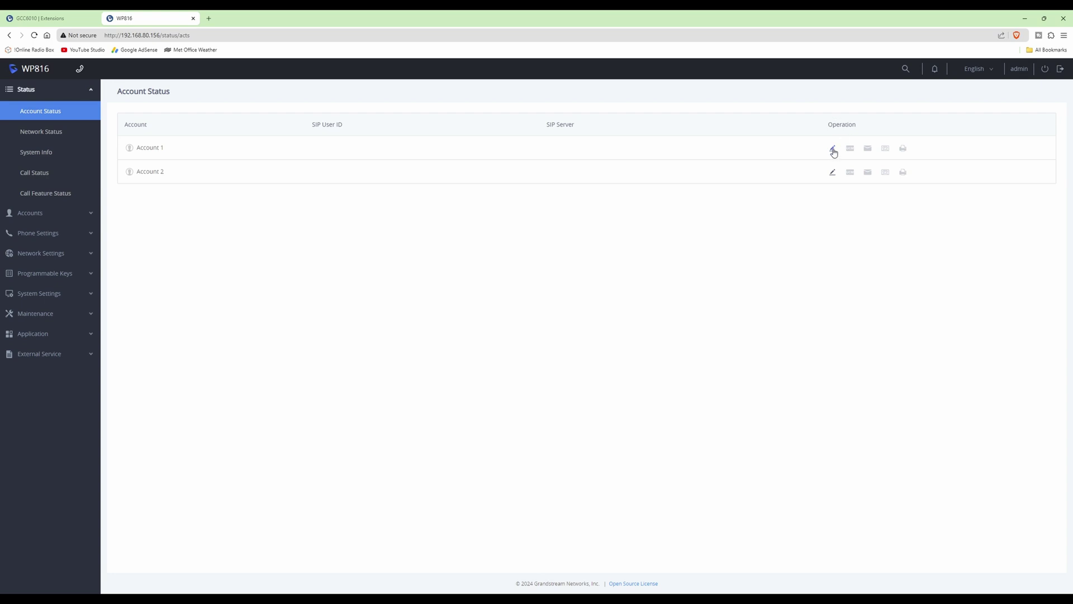
# - Edit Account 1's general settings and start typing 'Ext' as the account name
pyautogui.click(833, 150)
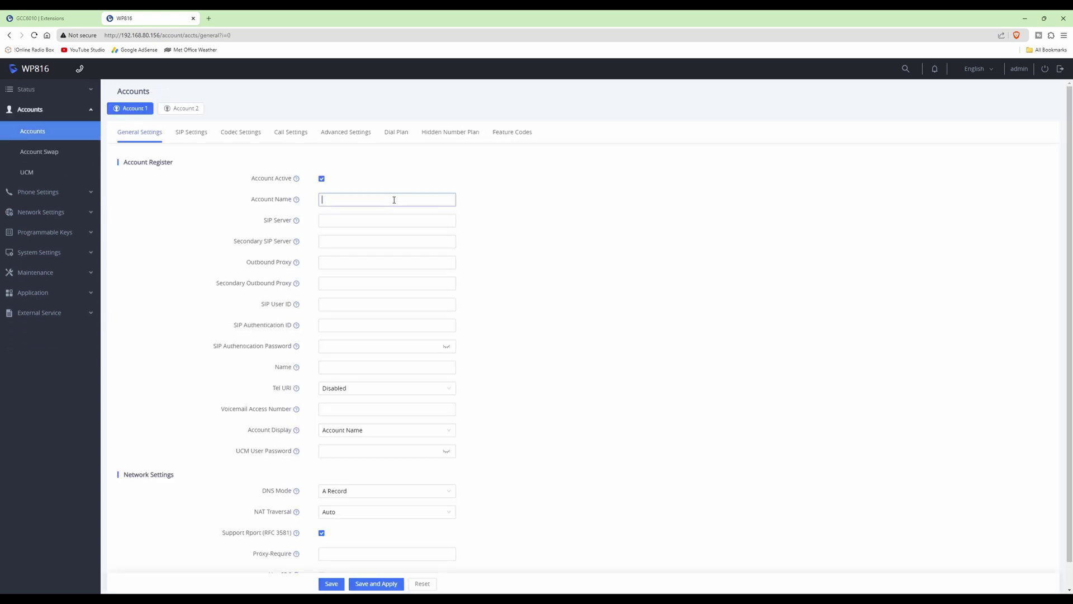
pyautogui.write('Ext')
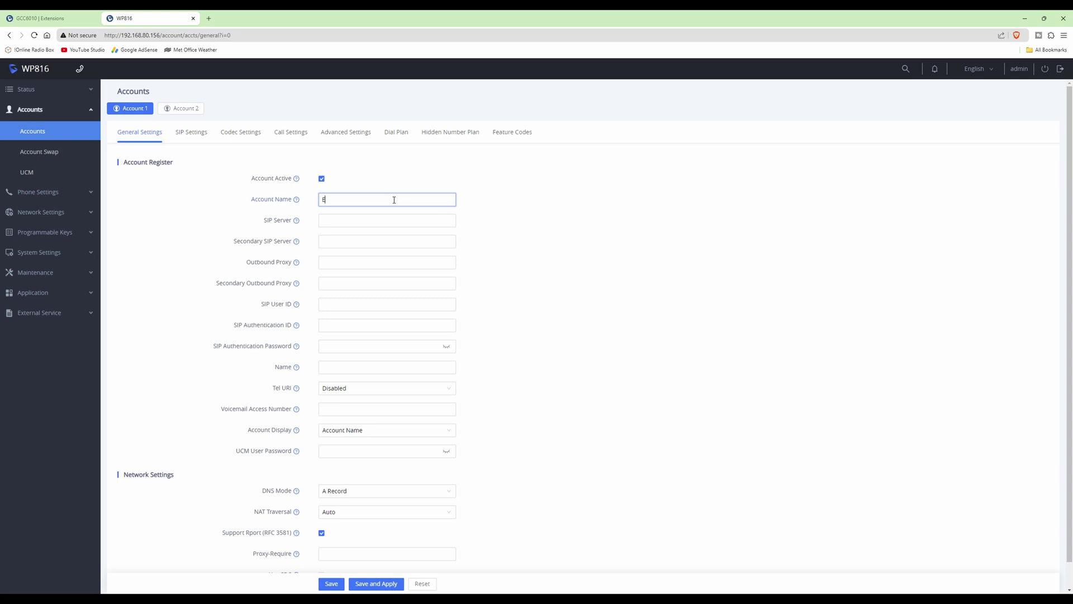
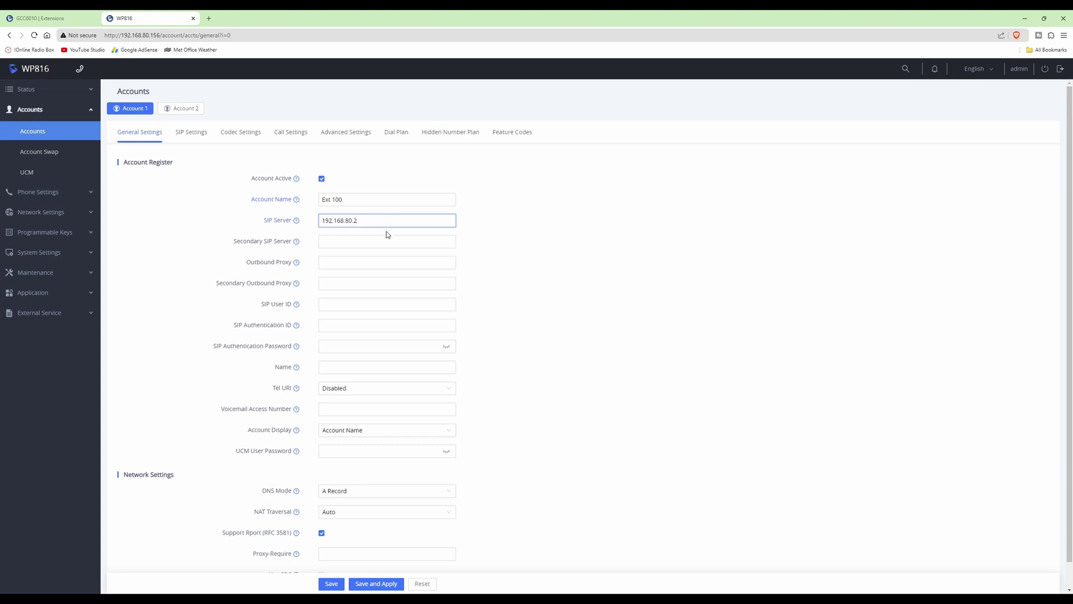
# - Give account 1 SIP user ID and authentication ID 1000, paste its password, with outbound proxy 192.168.80.2
pyautogui.click(343, 260)
pyautogui.click(344, 304)
pyautogui.write('1000')
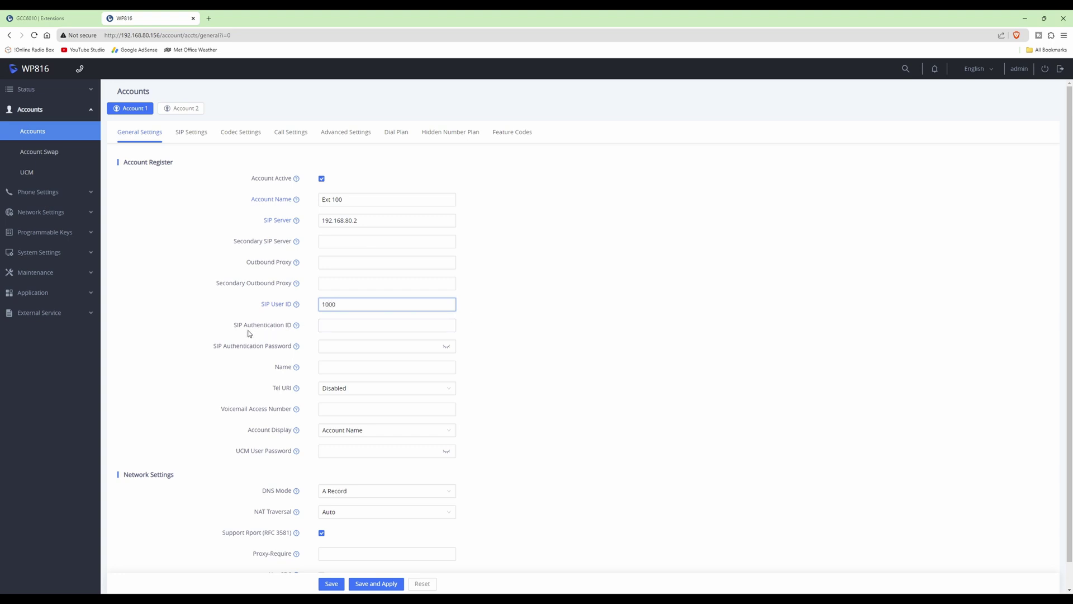
pyautogui.click(353, 324)
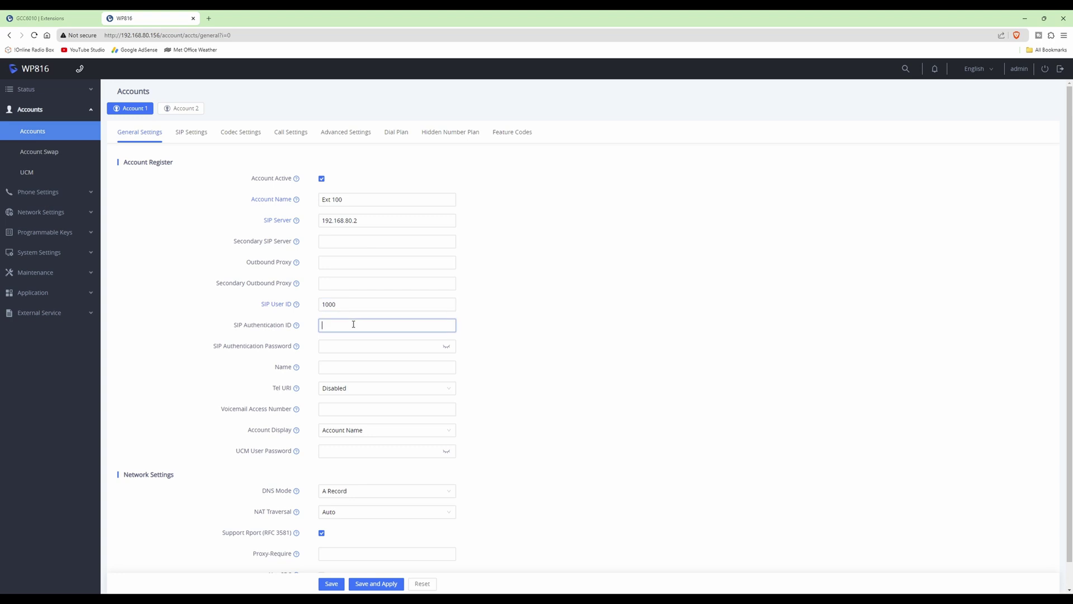
pyautogui.write('1000')
pyautogui.click(358, 345)
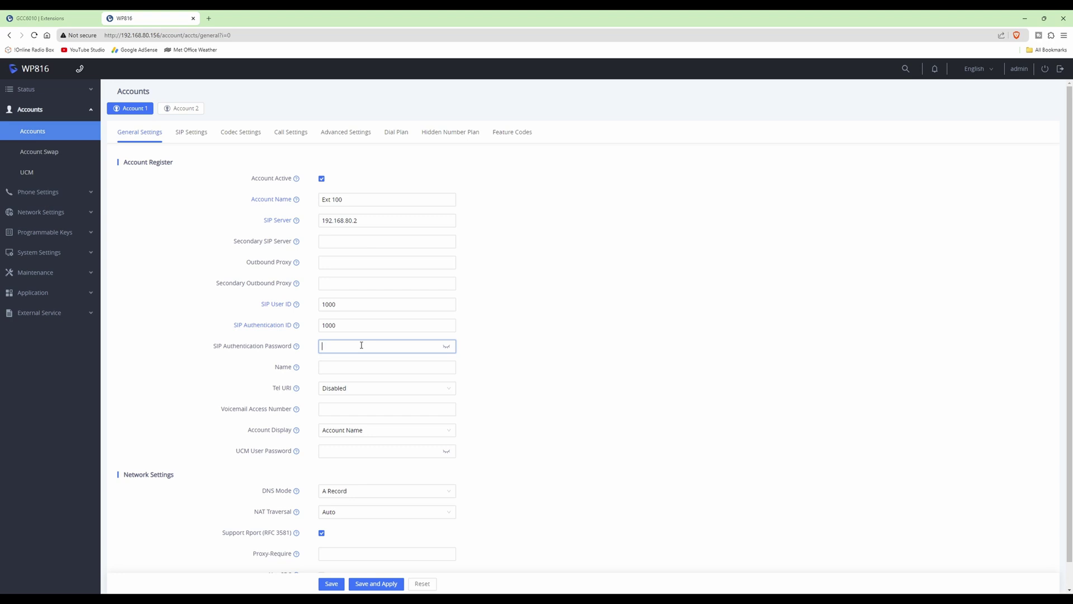
pyautogui.hotkey('ctrl', 'v')
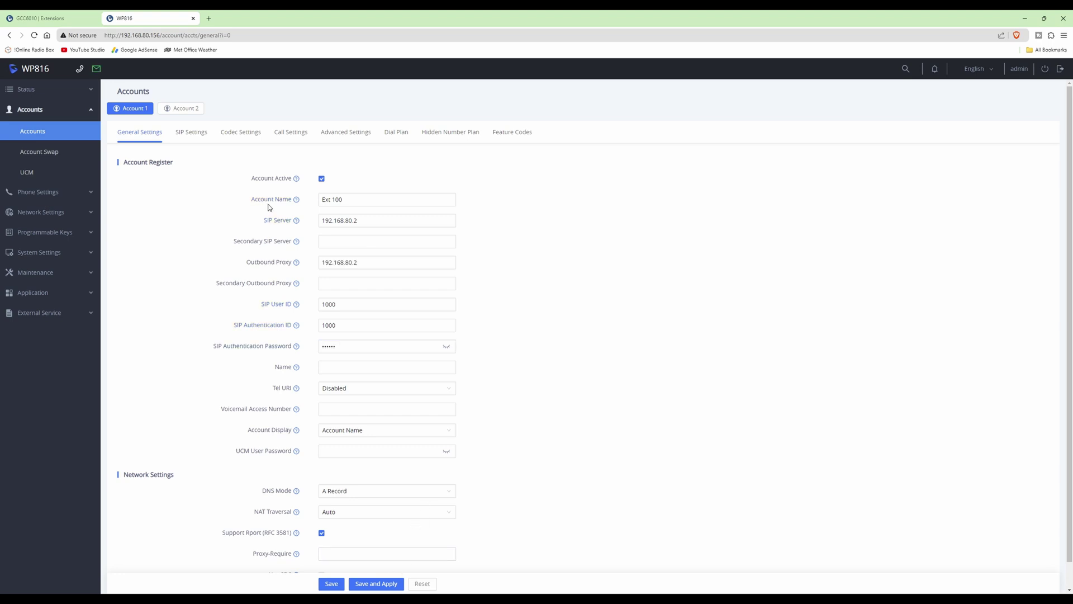
# - Check the account name and SIP server, save and apply the account, then log out of the handset
pyautogui.click(338, 202)
pyautogui.click(335, 220)
pyautogui.click(391, 584)
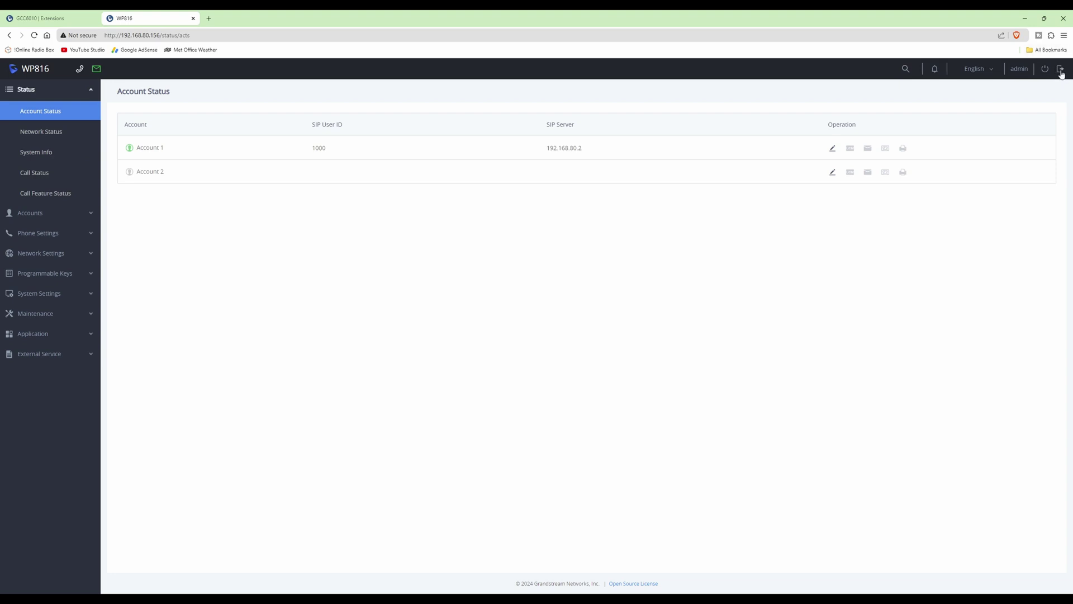
pyautogui.click(1061, 69)
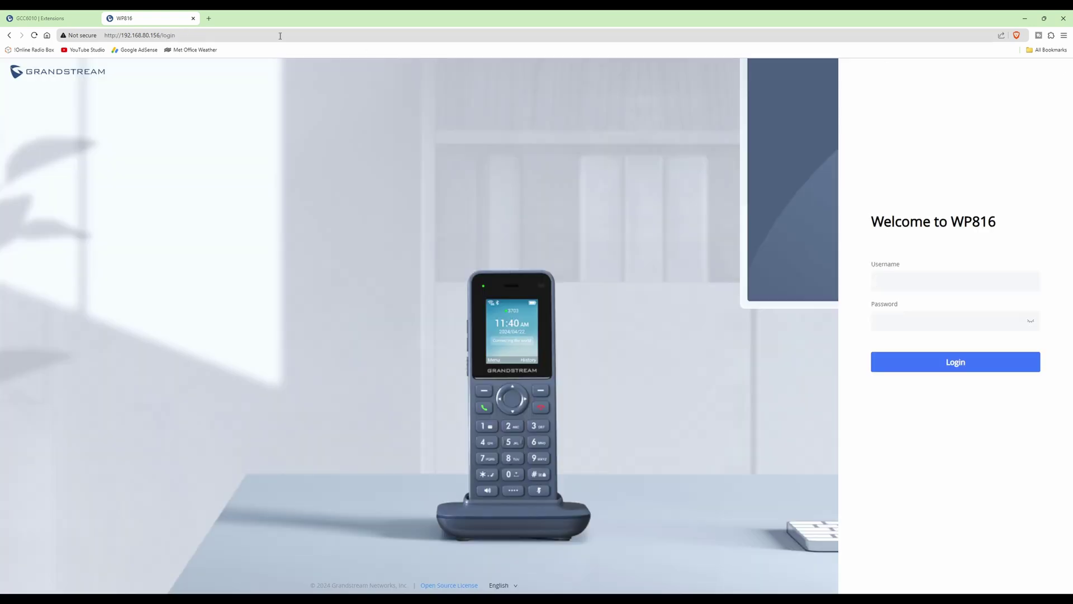
# - Close the WP816 handset's browser tab to return to the GCC6010 dashboard
pyautogui.click(193, 18)
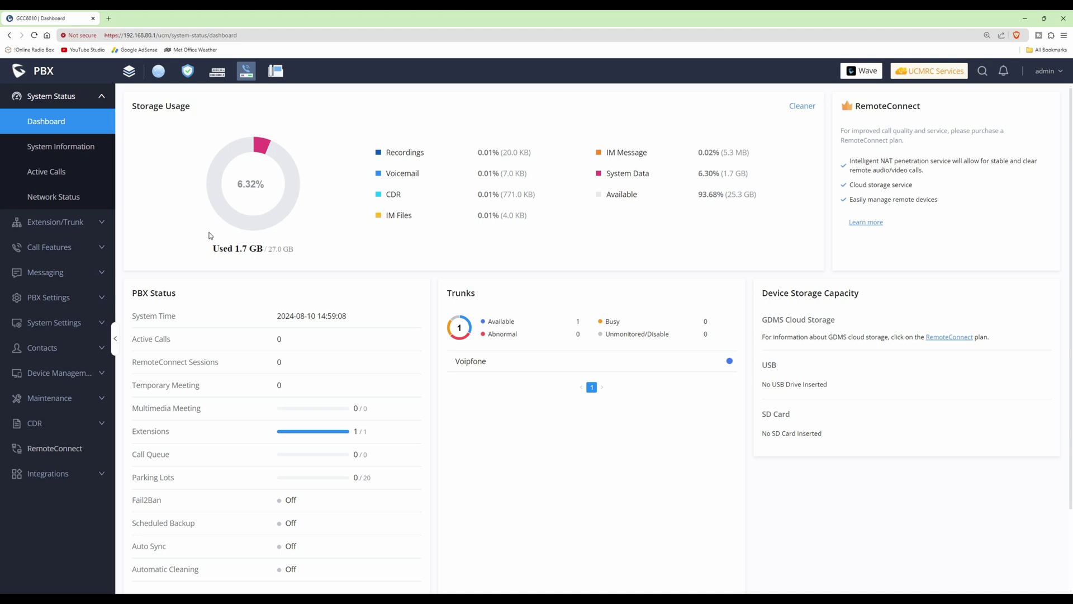
# - Go to Extension/Trunk > Inbound Routes and add a new rule for the Voipfone trunk group
pyautogui.click(56, 225)
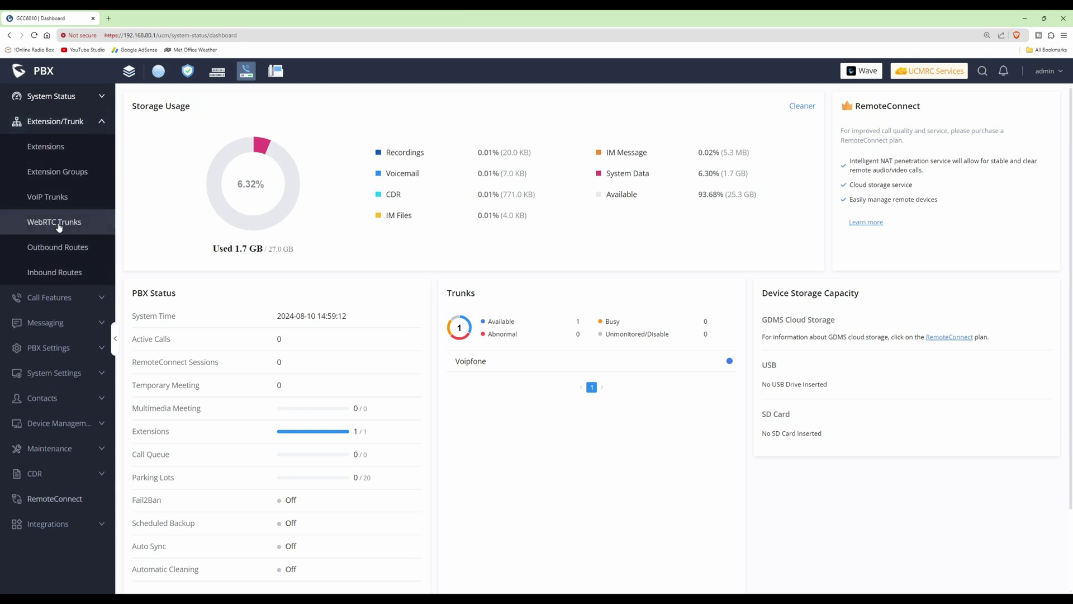
pyautogui.click(63, 277)
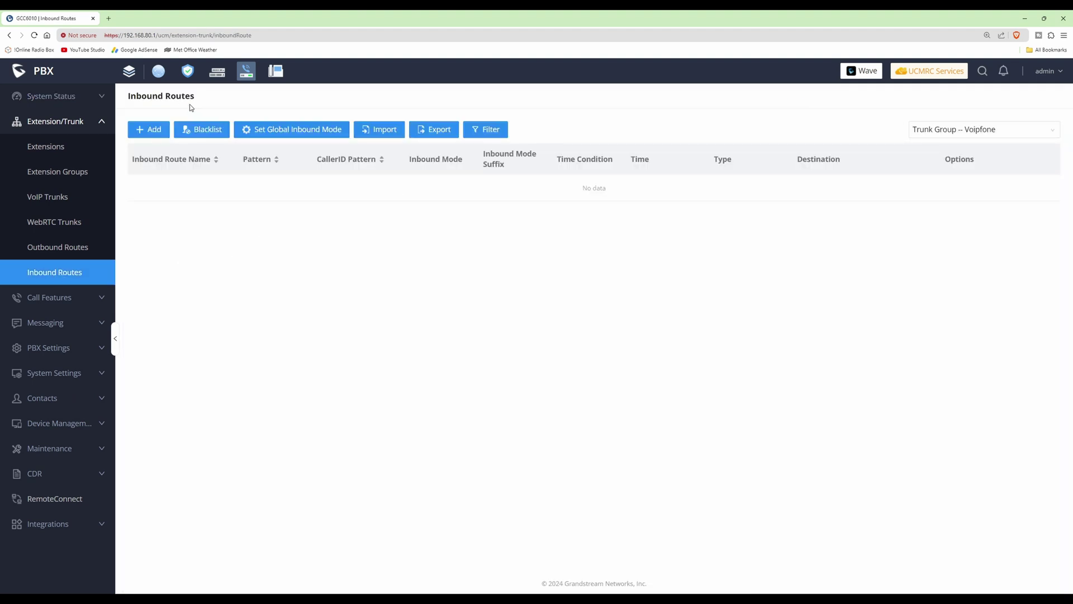
pyautogui.click(148, 130)
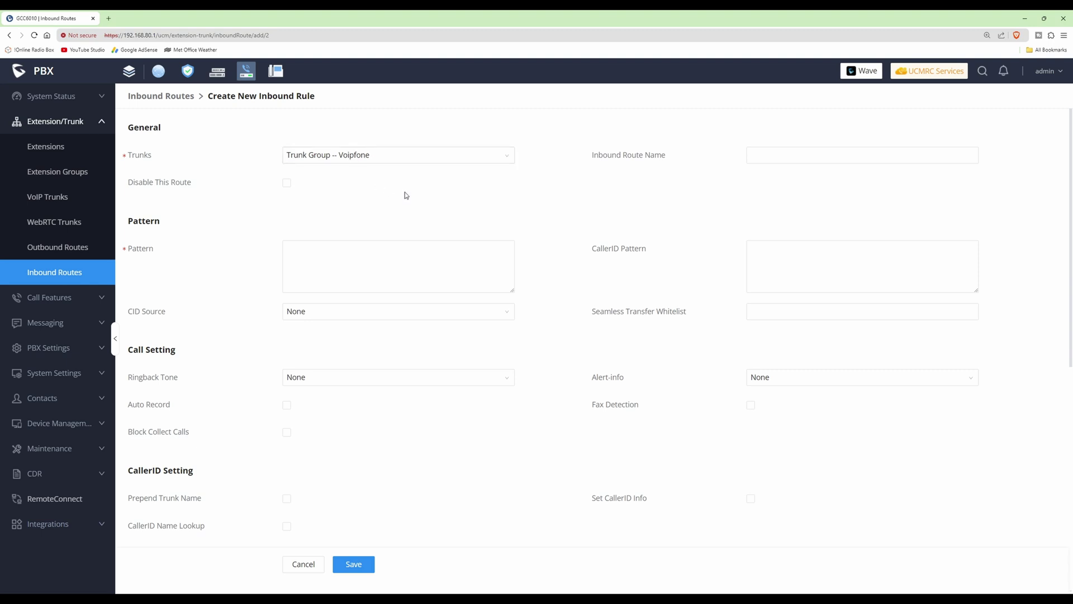
# - Enter the pattern _! and the route name Inbound_From_Voipfone
pyautogui.click(321, 249)
pyautogui.write('_!')
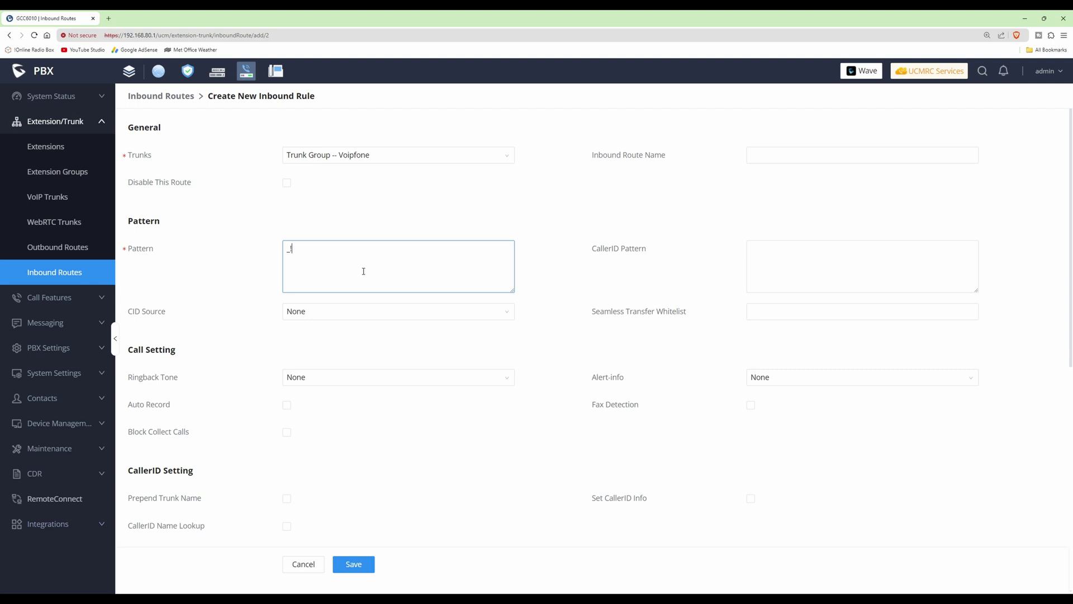
pyautogui.moveTo(620, 155)
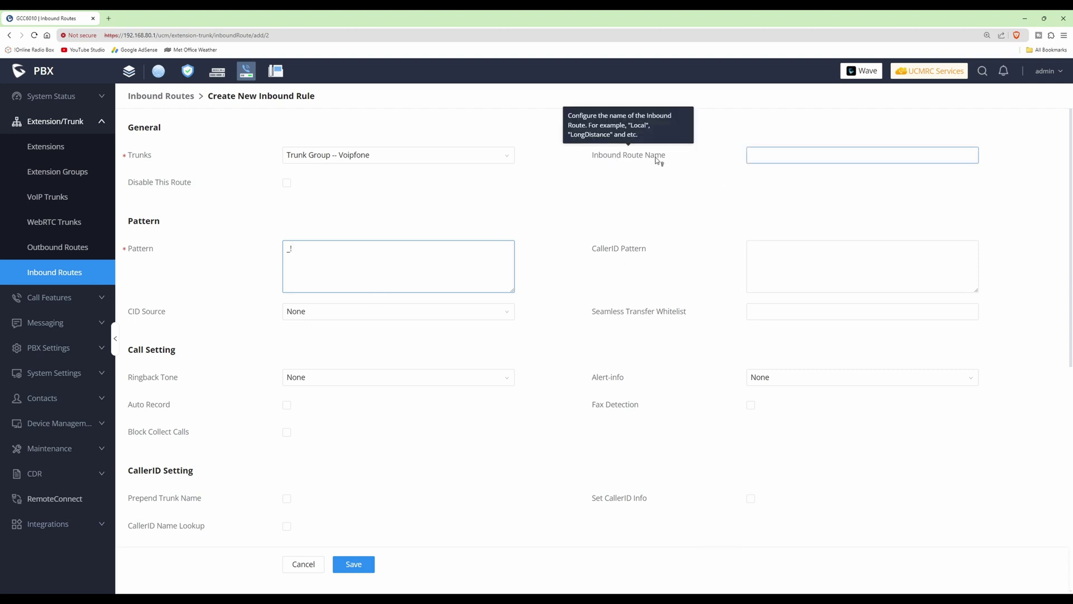
pyautogui.click(775, 156)
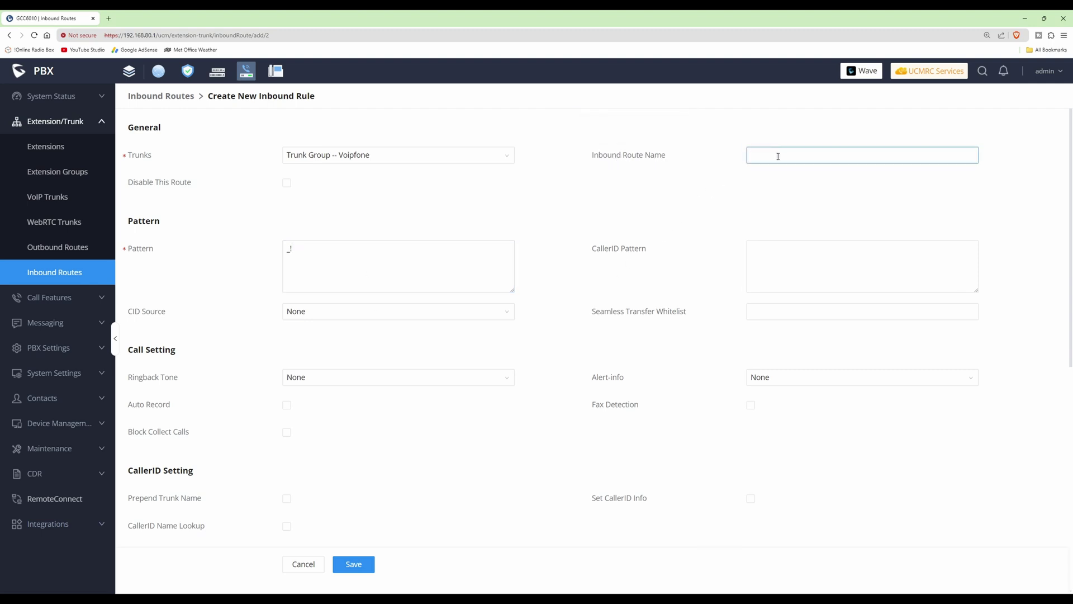
pyautogui.write('Inbound ')
pyautogui.write('From_Voipfone')
# - Set the inbound route's default destination to Extension, keeping 1000
pyautogui.scroll(-1, 495, 373)
pyautogui.scroll(-5, 496, 373)
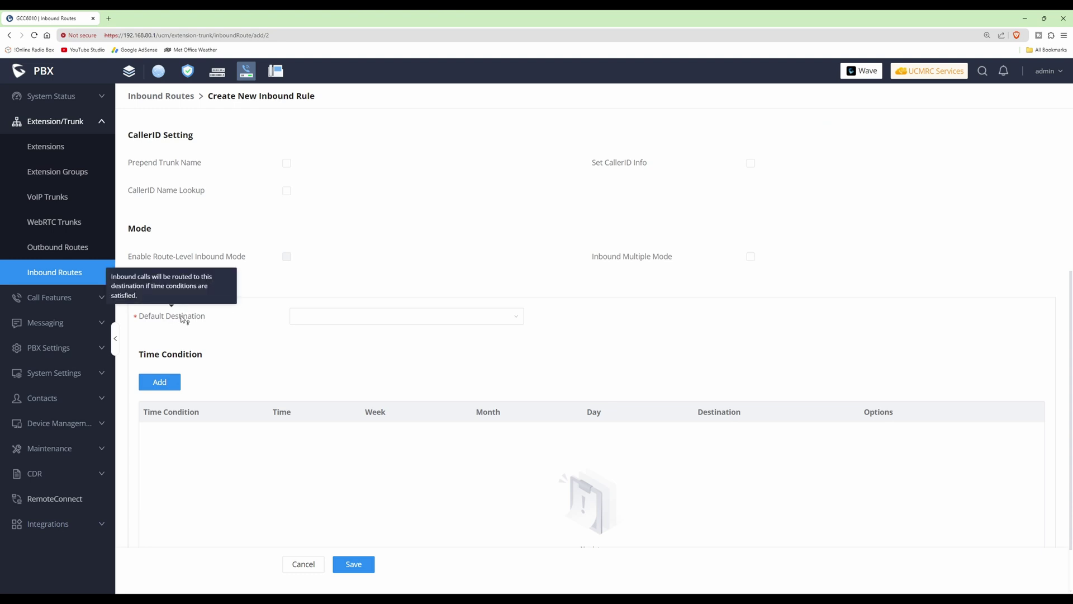
pyautogui.click(390, 320)
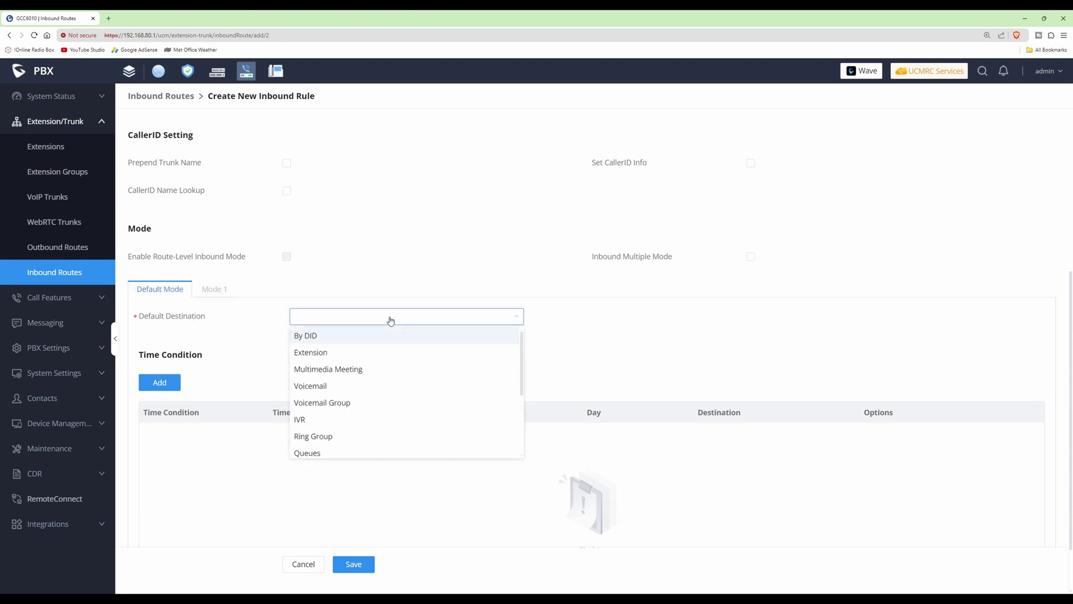
pyautogui.click(330, 352)
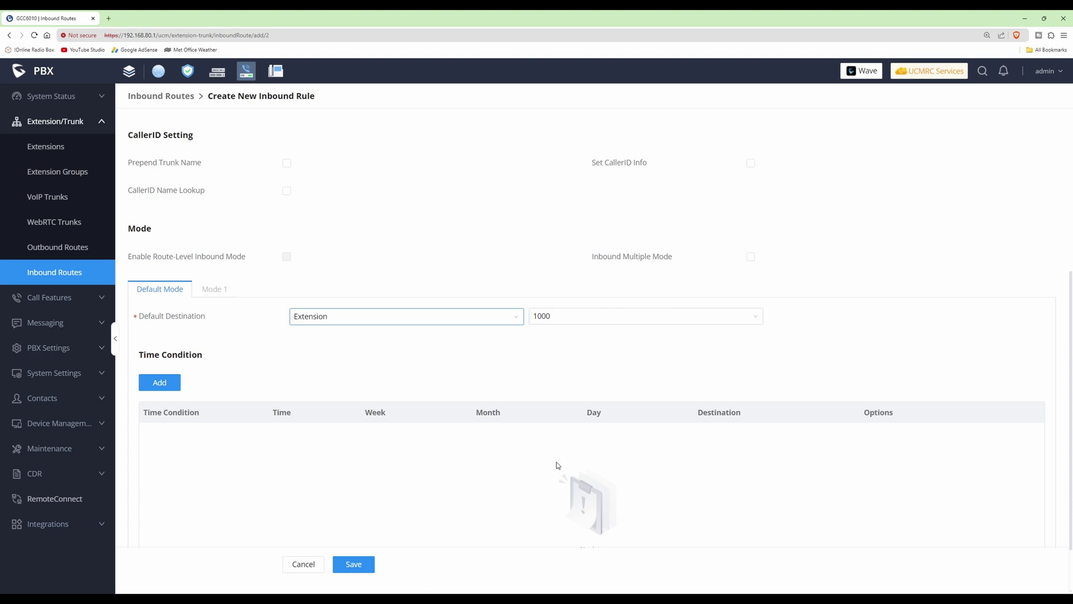
# - Save and apply the inbound route to extension 1000, then go to the Outbound Routes list
pyautogui.click(354, 565)
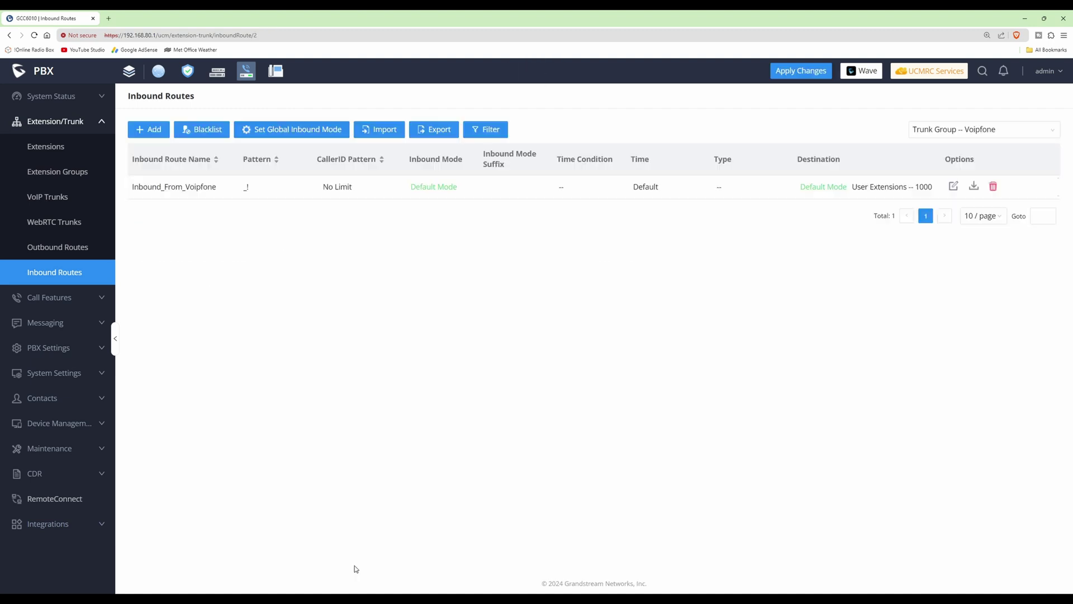
pyautogui.click(802, 73)
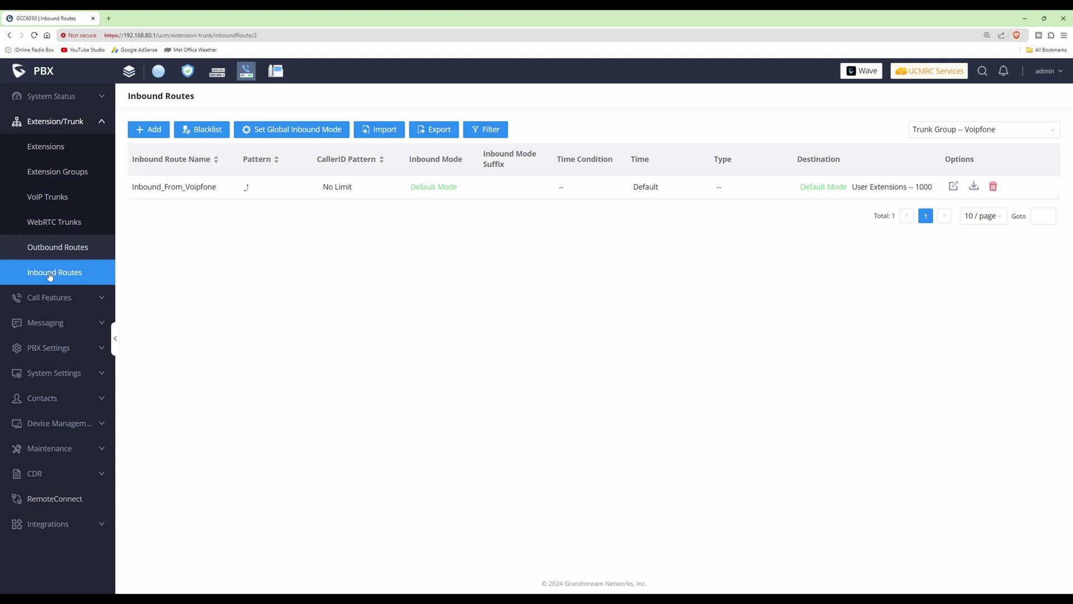
pyautogui.click(61, 250)
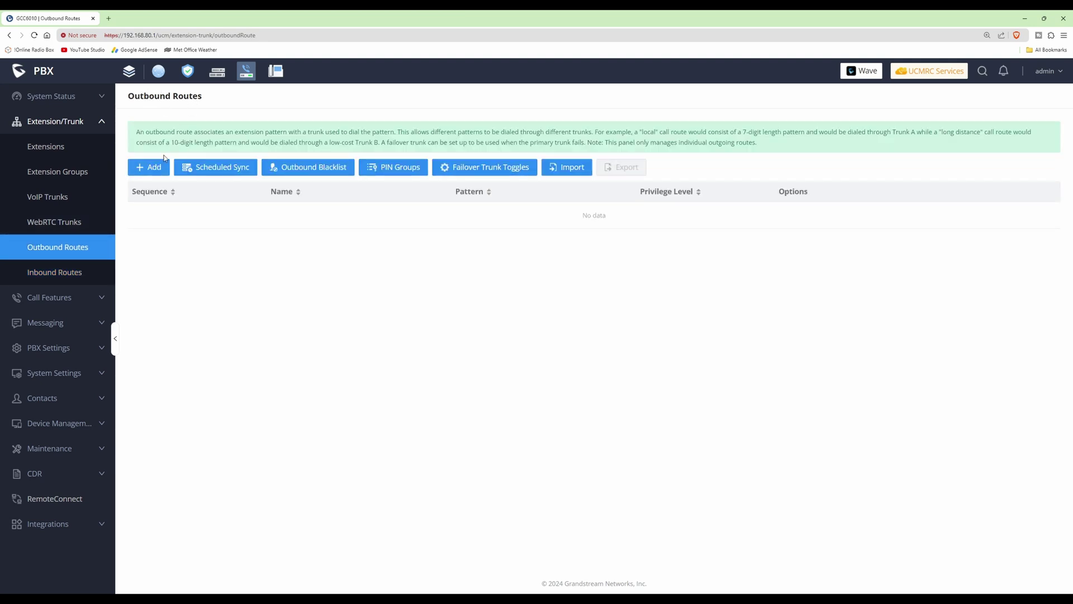
# - Add an outbound rule named All_Outgoing_Calls with the pasted dial pattern xxxxxxxxxxx
pyautogui.click(152, 167)
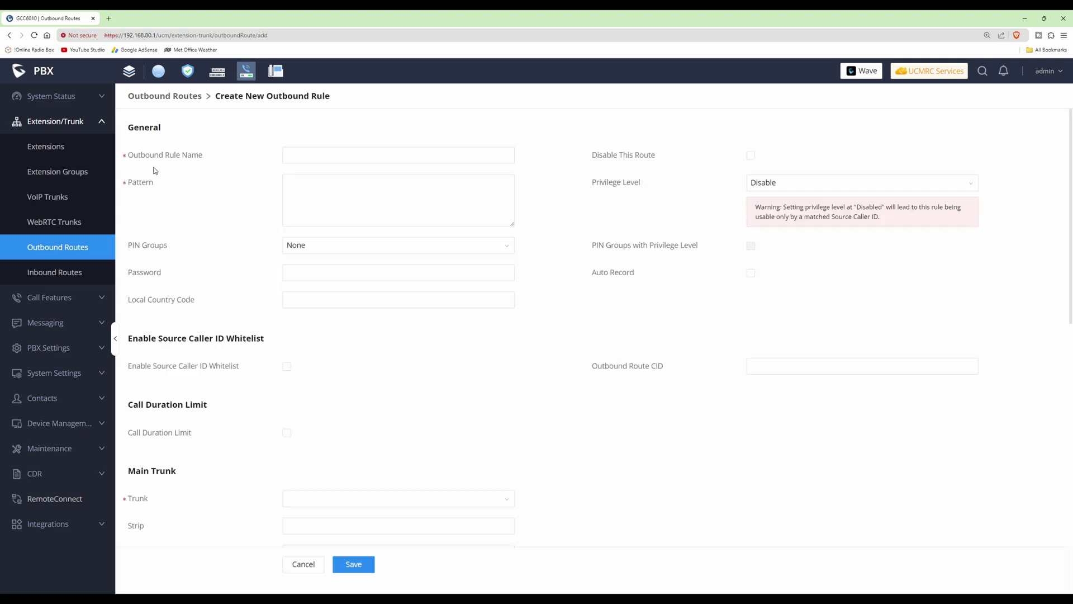
pyautogui.click(347, 156)
pyautogui.write('All ')
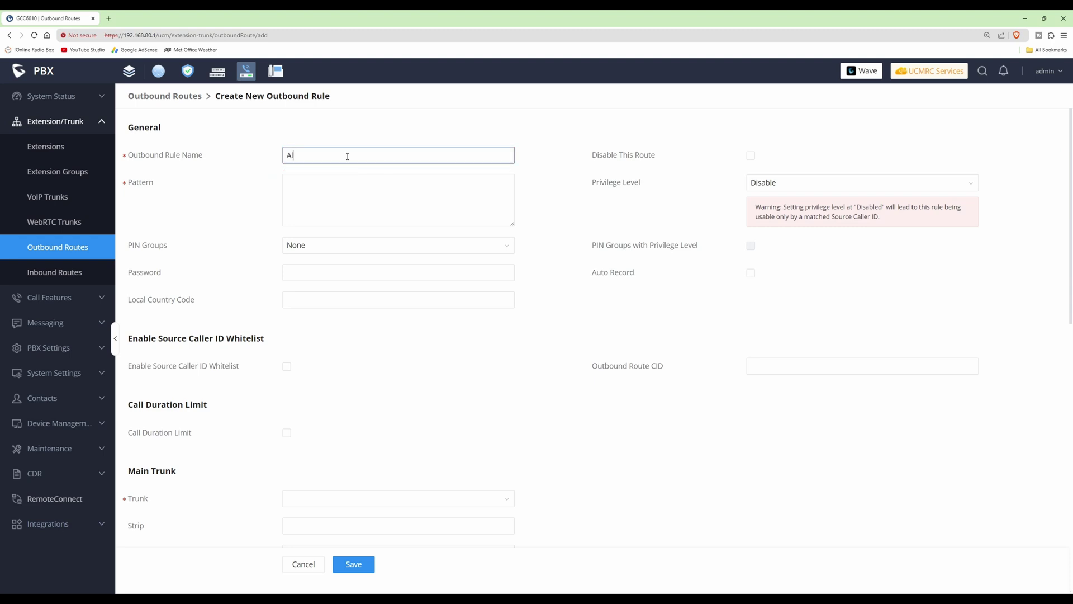
pyautogui.write('Outgoing_Calls')
pyautogui.click(355, 175)
pyautogui.click(356, 176)
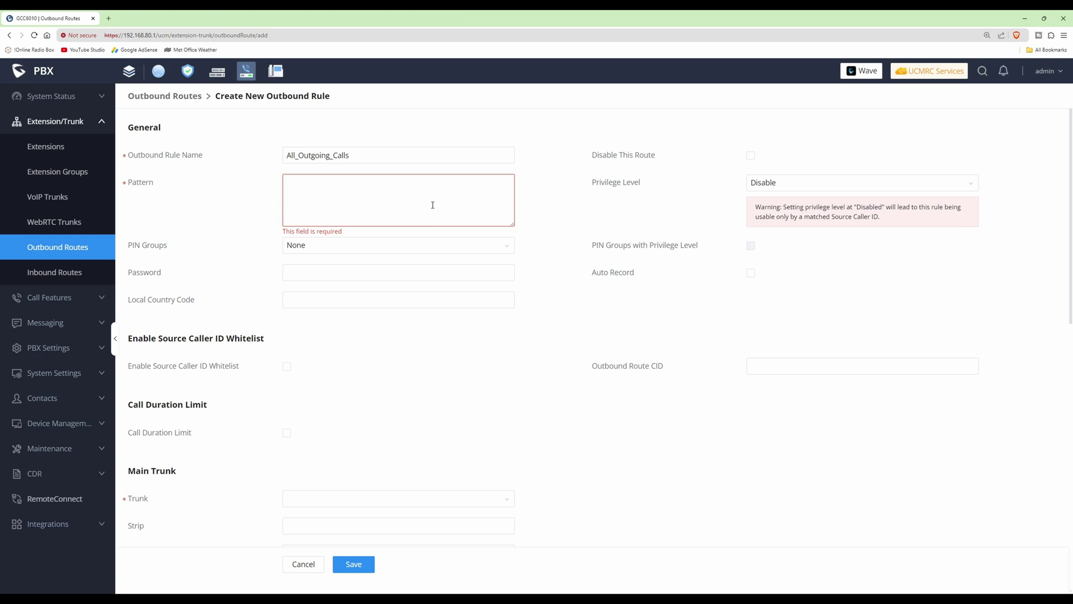
pyautogui.write('xxxxxxxxxxx')
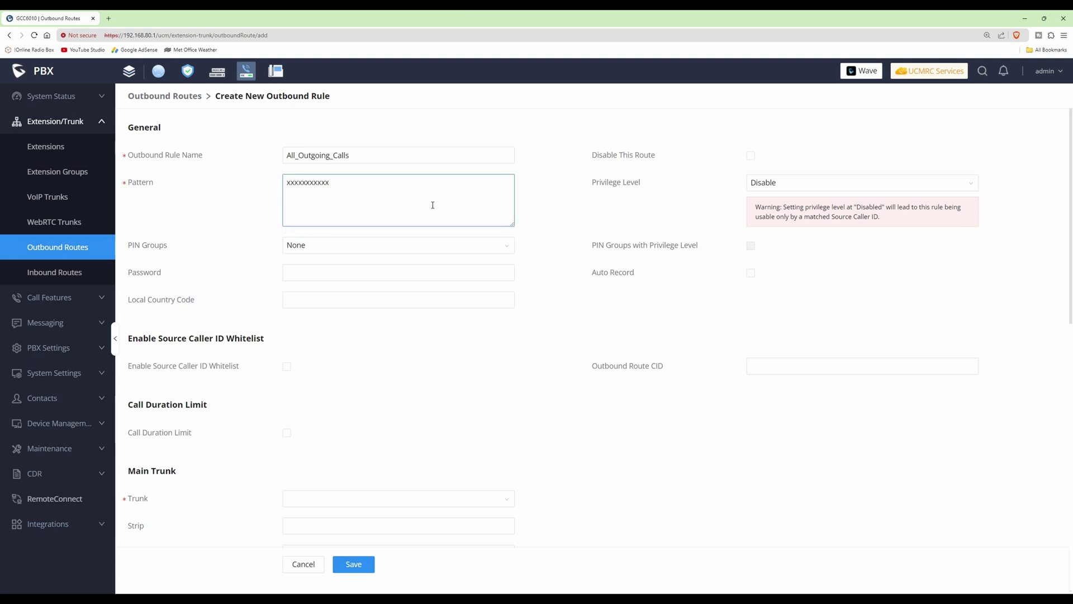
# - Route the rule through Trunk Group Voipfone at Local privilege level, then save and apply it
pyautogui.scroll(-4, 399, 371)
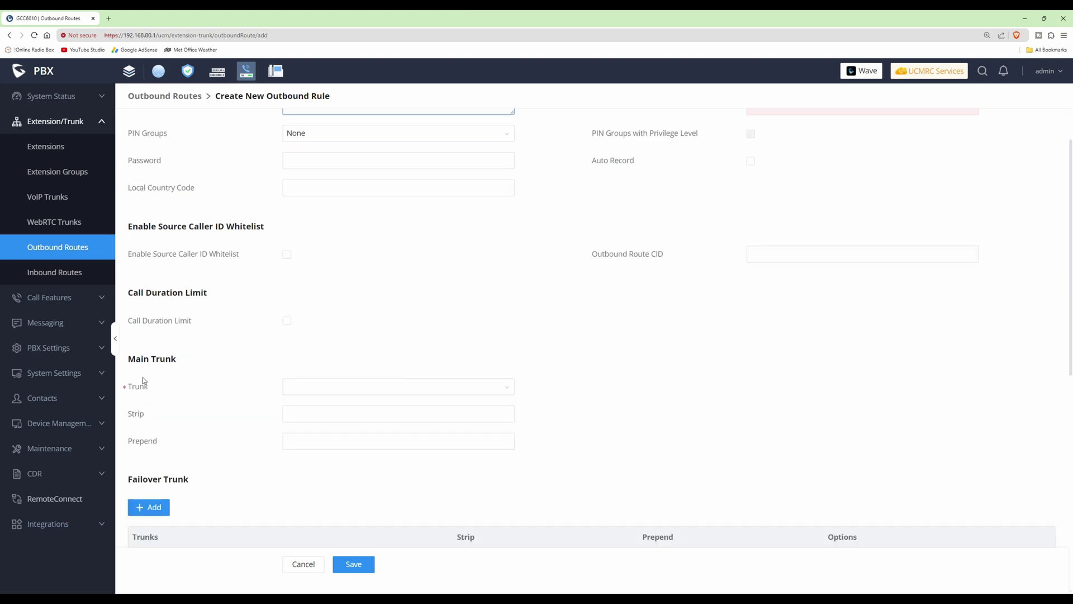
pyautogui.click(426, 393)
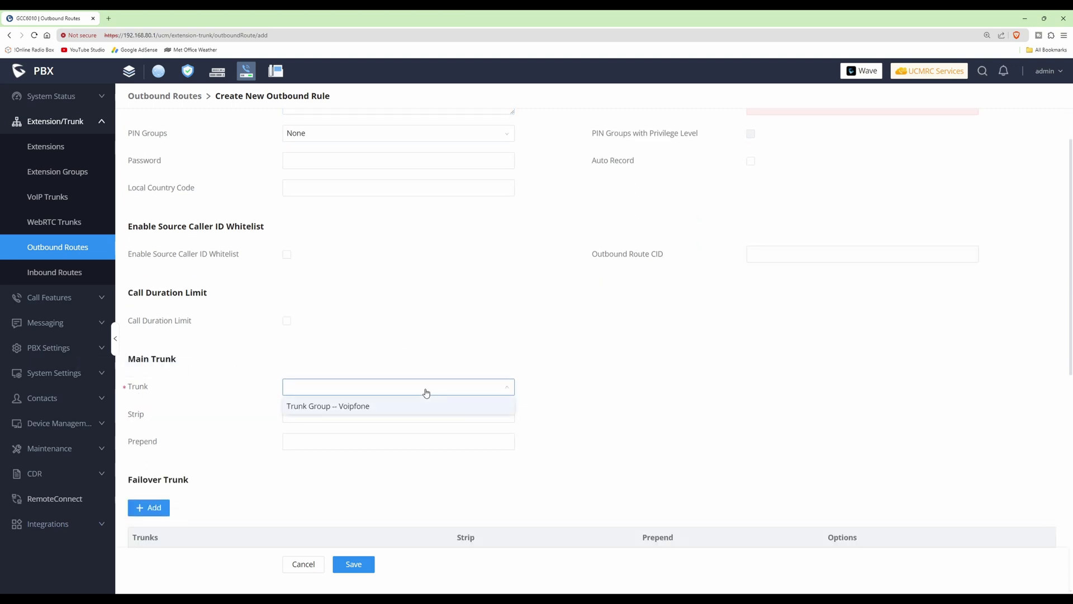
pyautogui.click(306, 411)
pyautogui.scroll(4, 490, 325)
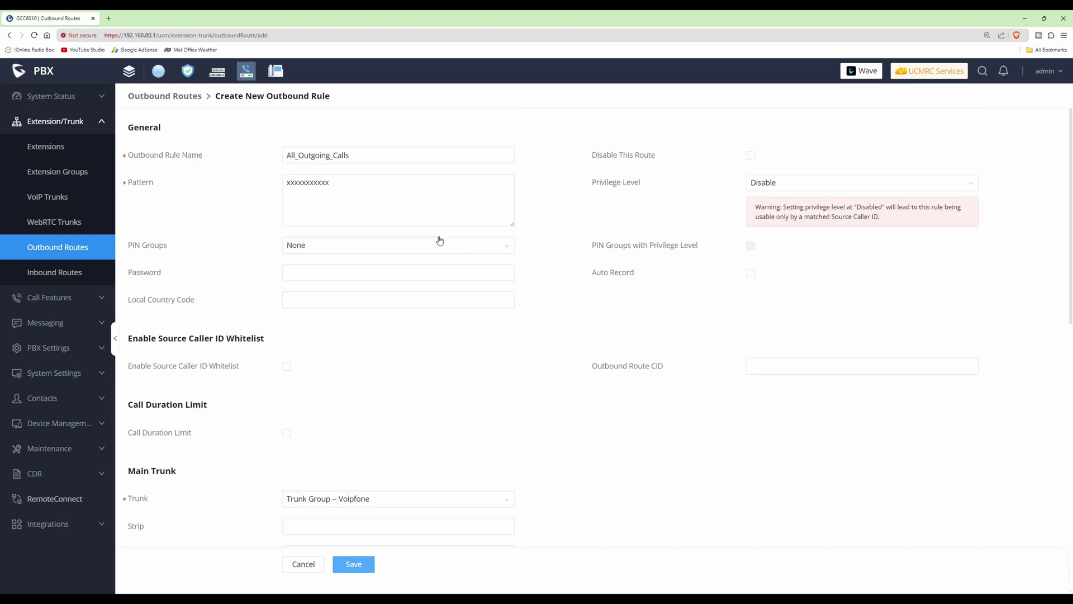
pyautogui.moveTo(599, 180)
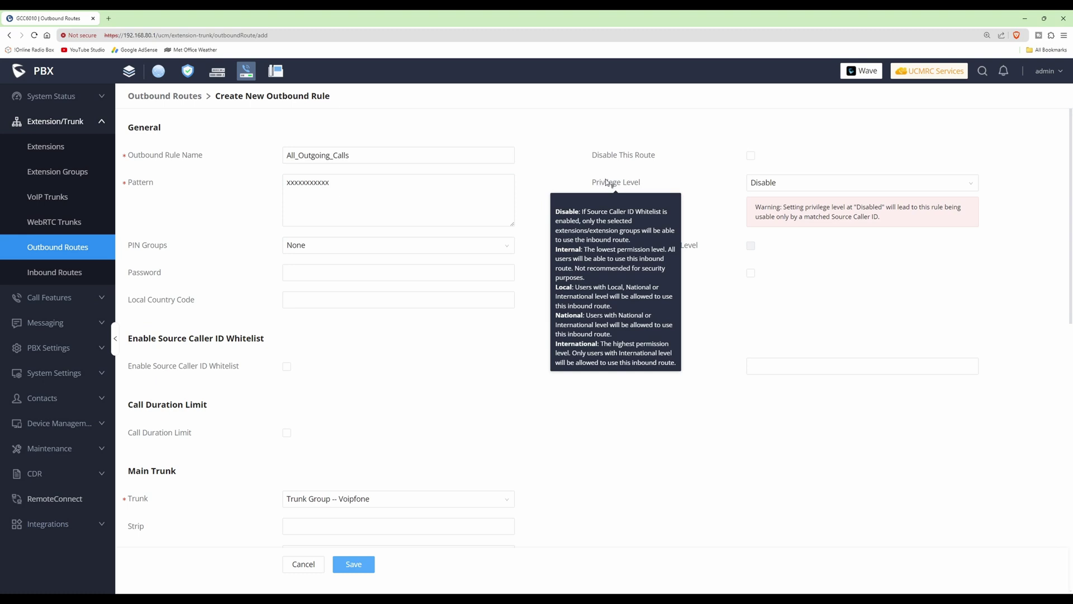
pyautogui.click(814, 185)
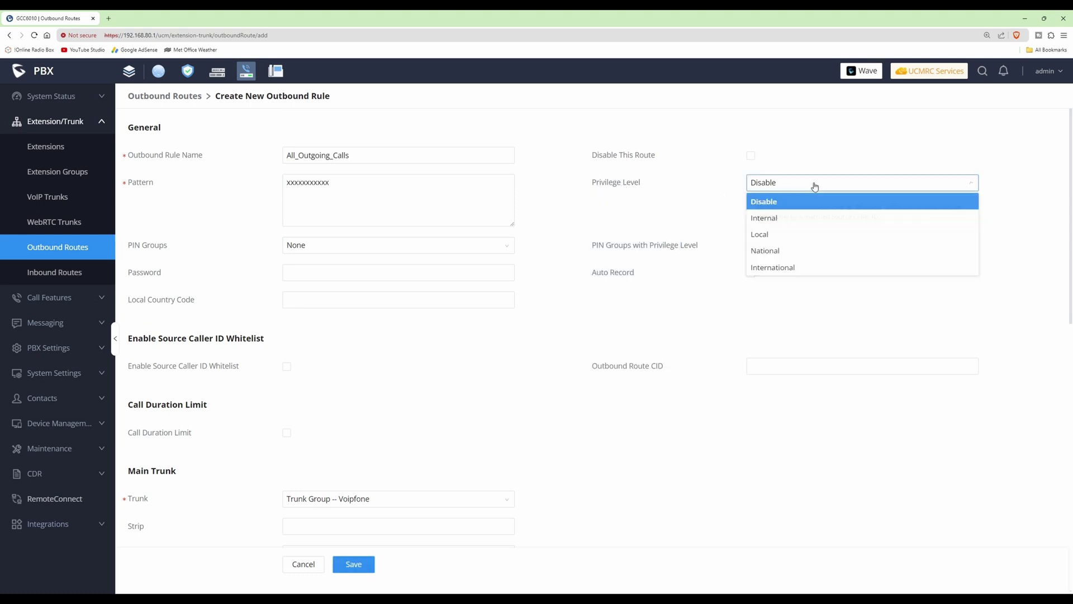
pyautogui.click(776, 233)
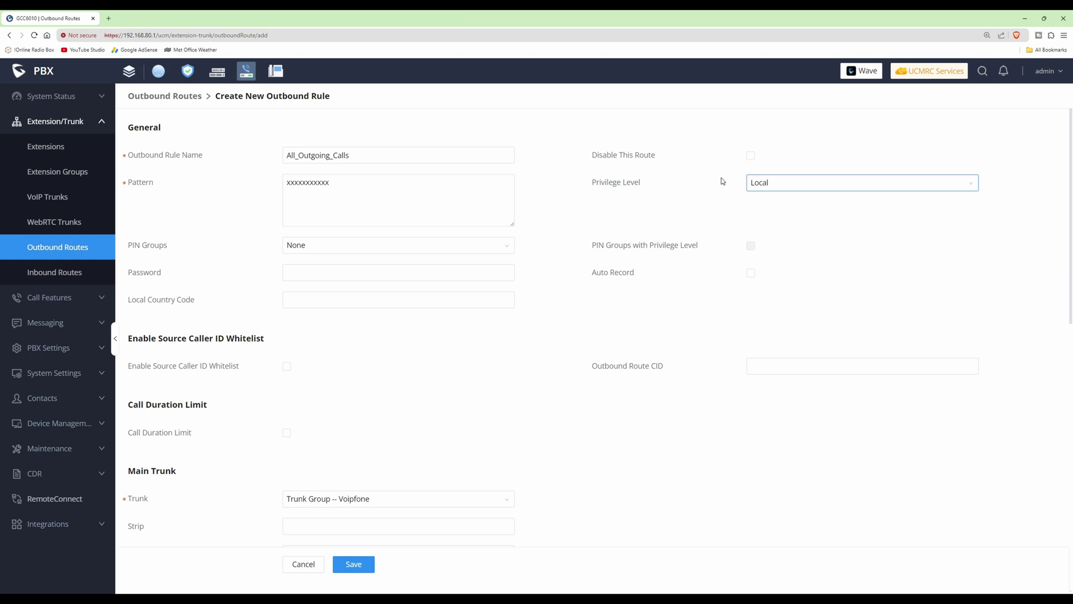
pyautogui.click(364, 561)
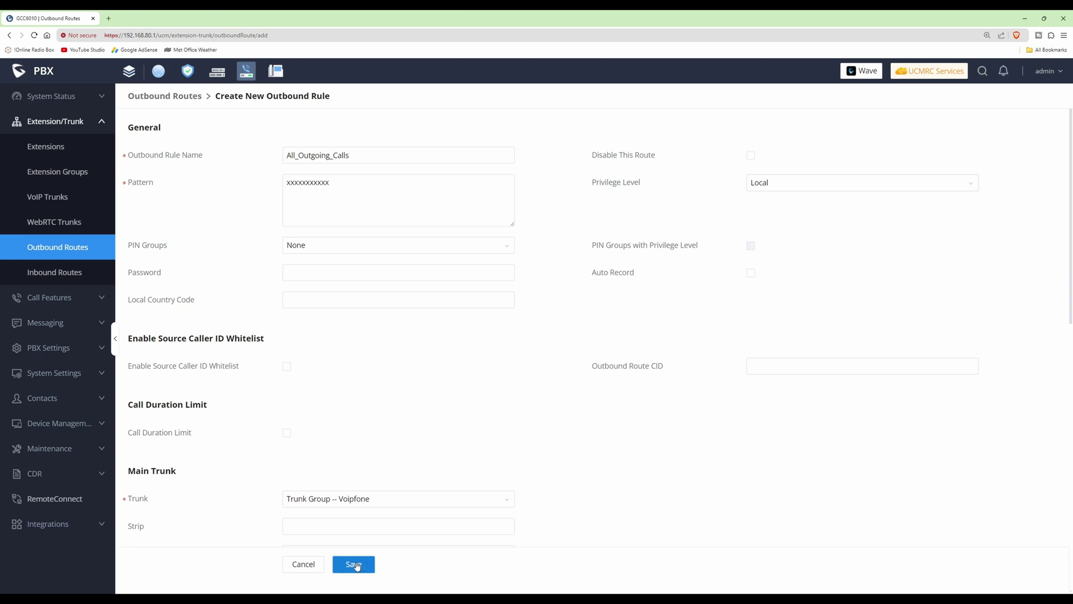
pyautogui.click(817, 72)
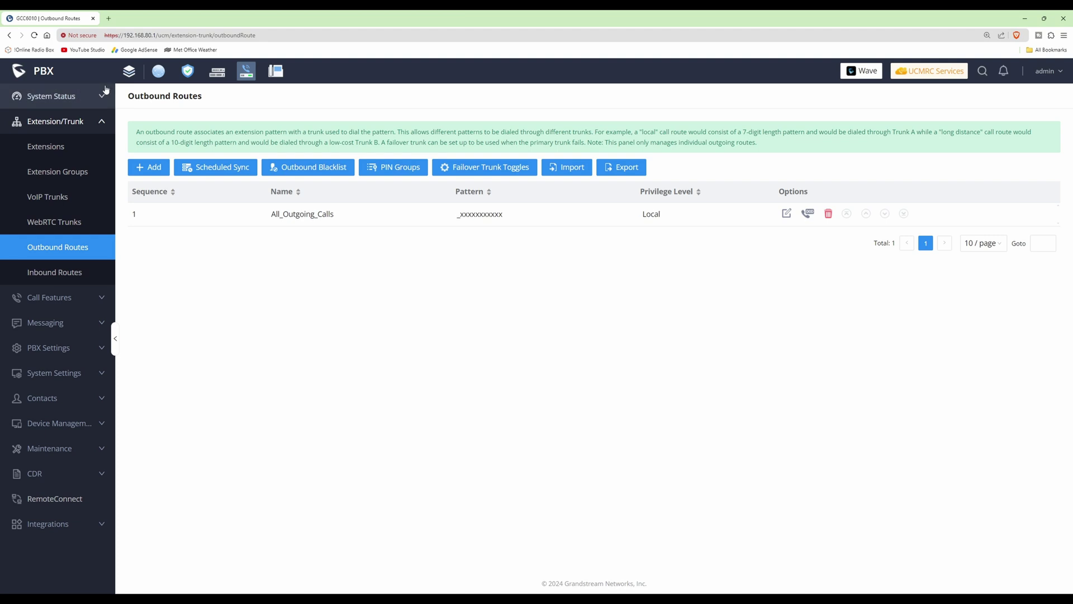
# - Switch from the Network Nodes view to the Firewall Overview page
pyautogui.click(215, 79)
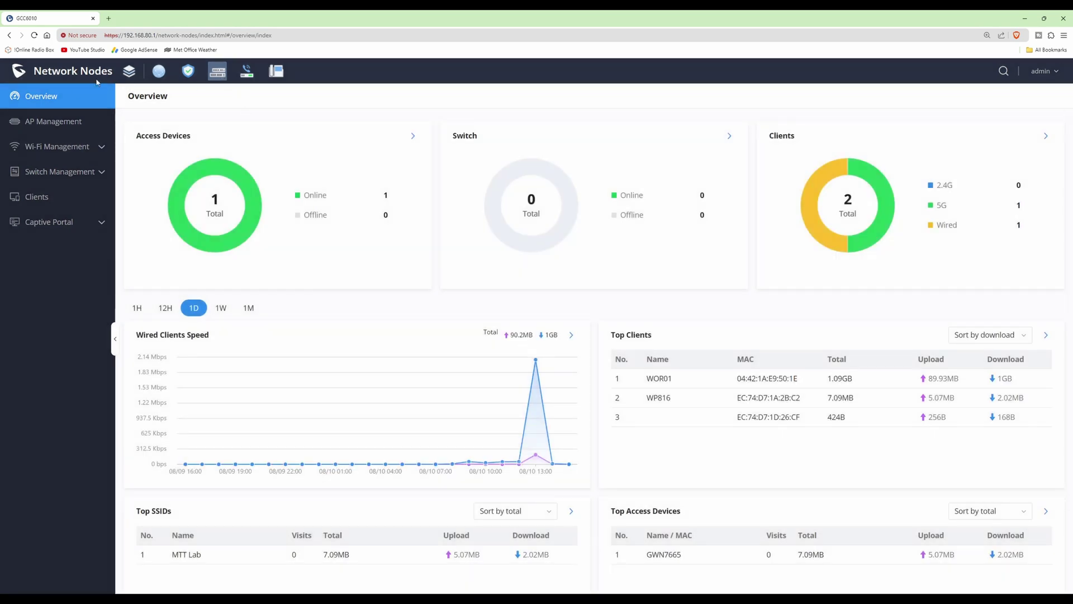
pyautogui.click(188, 71)
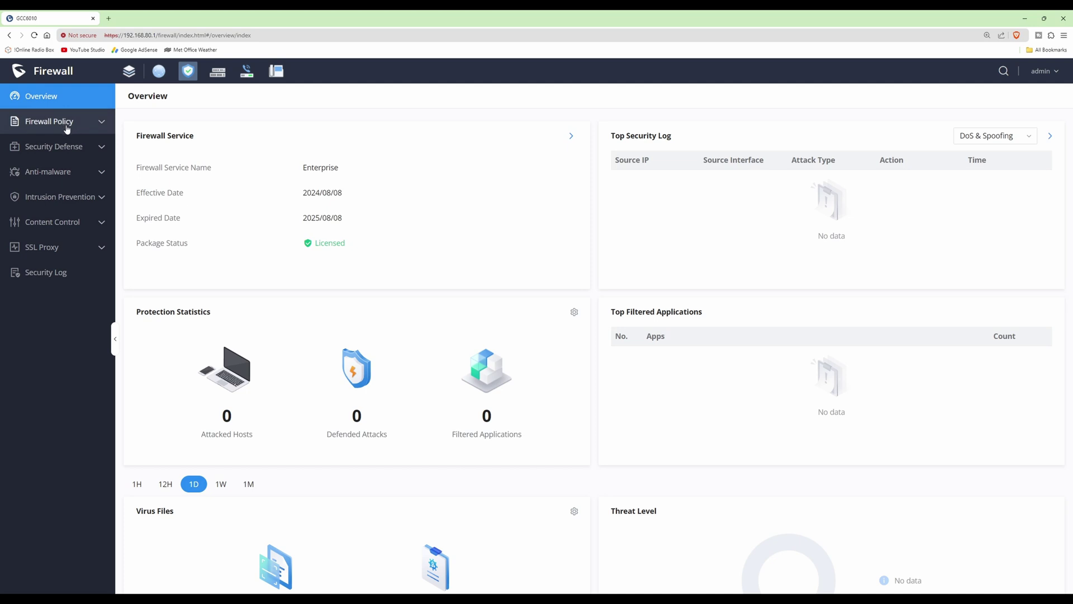